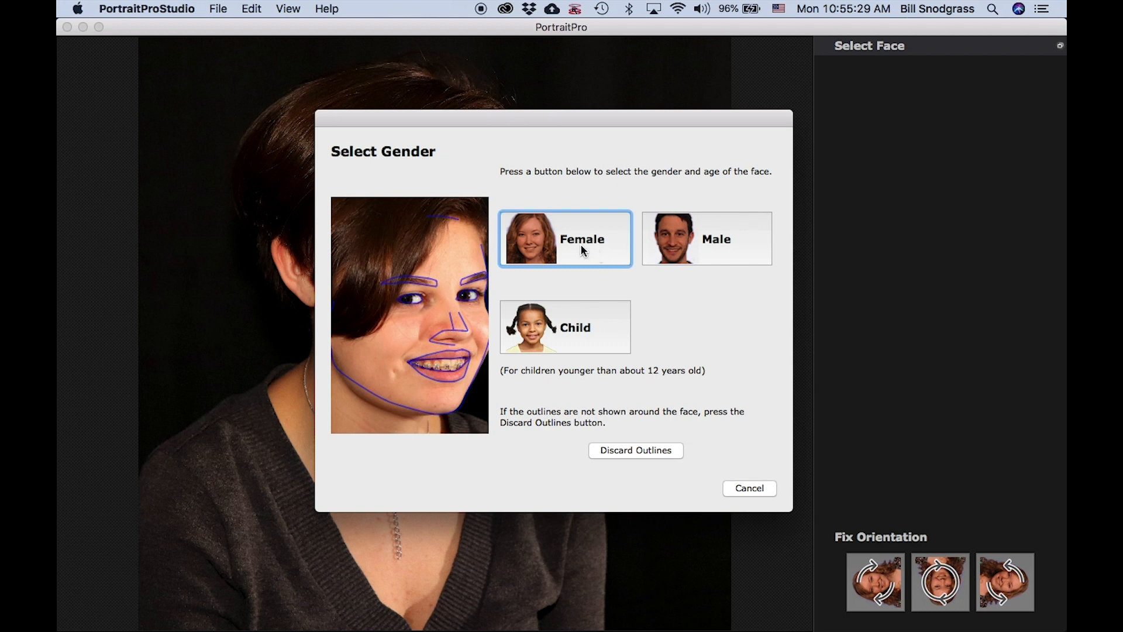
Set the detected face's gender to Female and compare the cheek and mouth close up before and after enhancement.
click(582, 251)
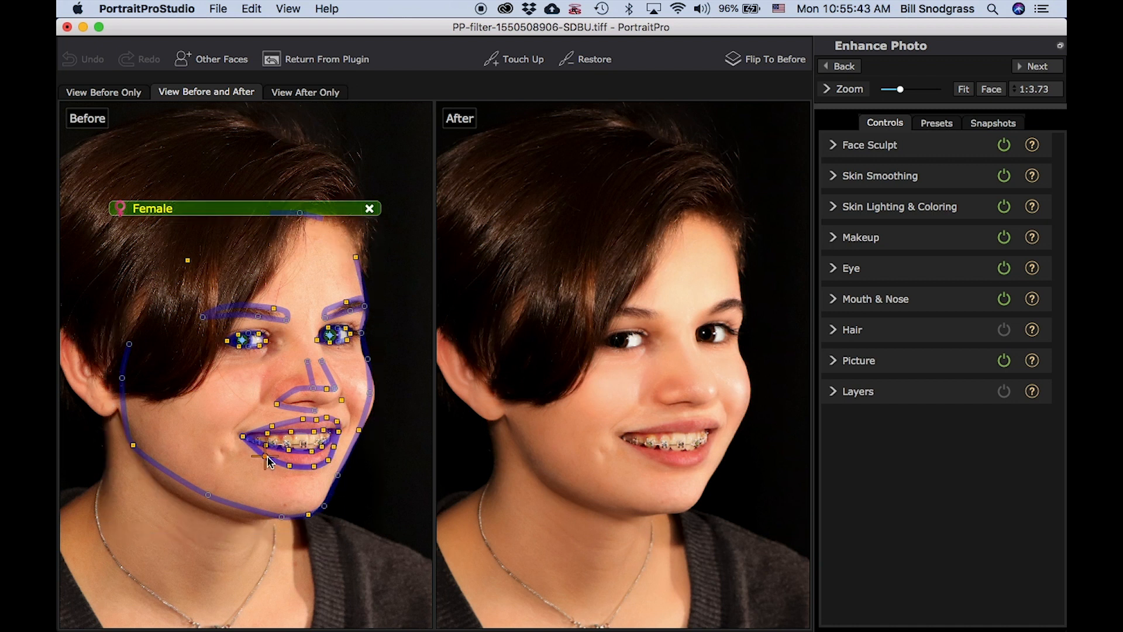
scroll(268, 462, up, 5)
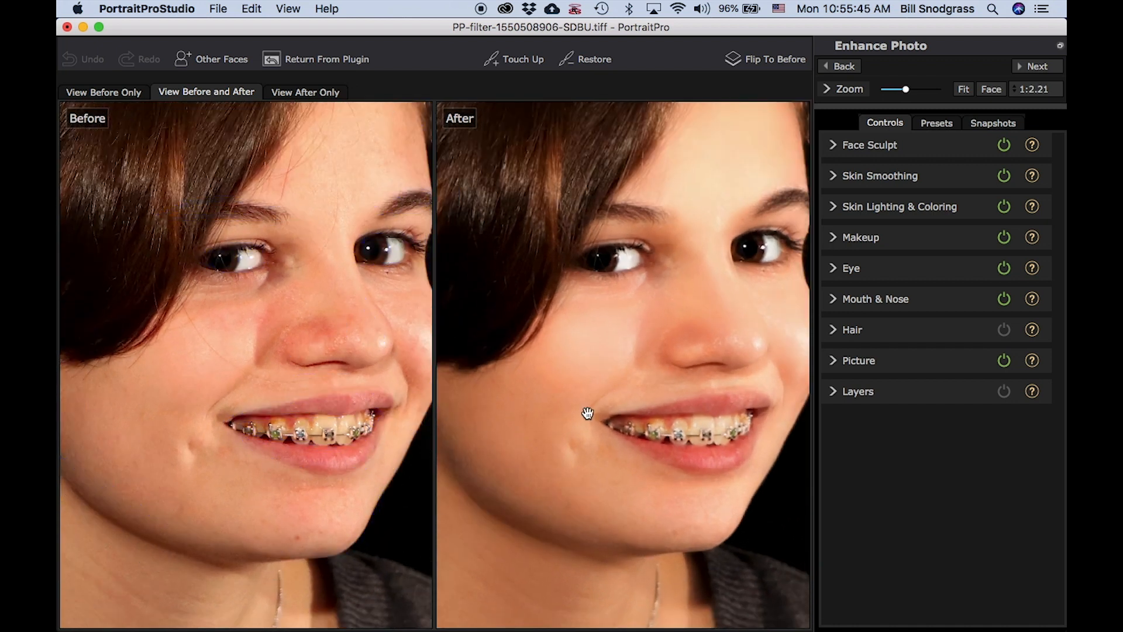
scroll(599, 333, up, 4)
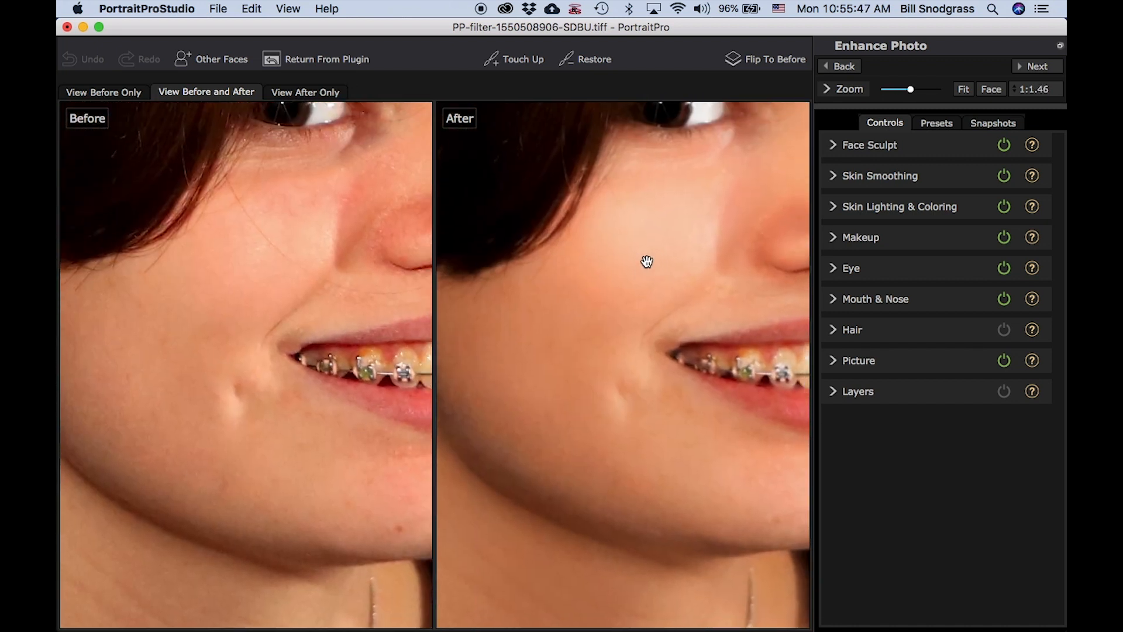
scroll(647, 261, down, 1)
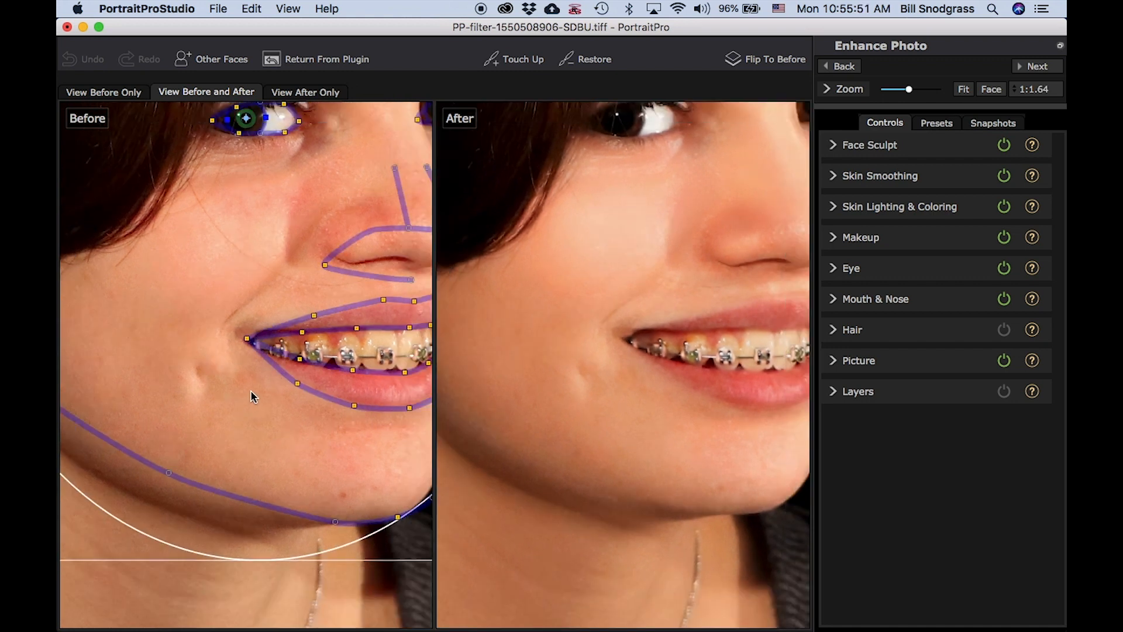
scroll(250, 391, up, 1)
Fit the nose outline to the photo by adjusting its points at the nostril edge and the tip of the nose.
drag(748, 252, 647, 281)
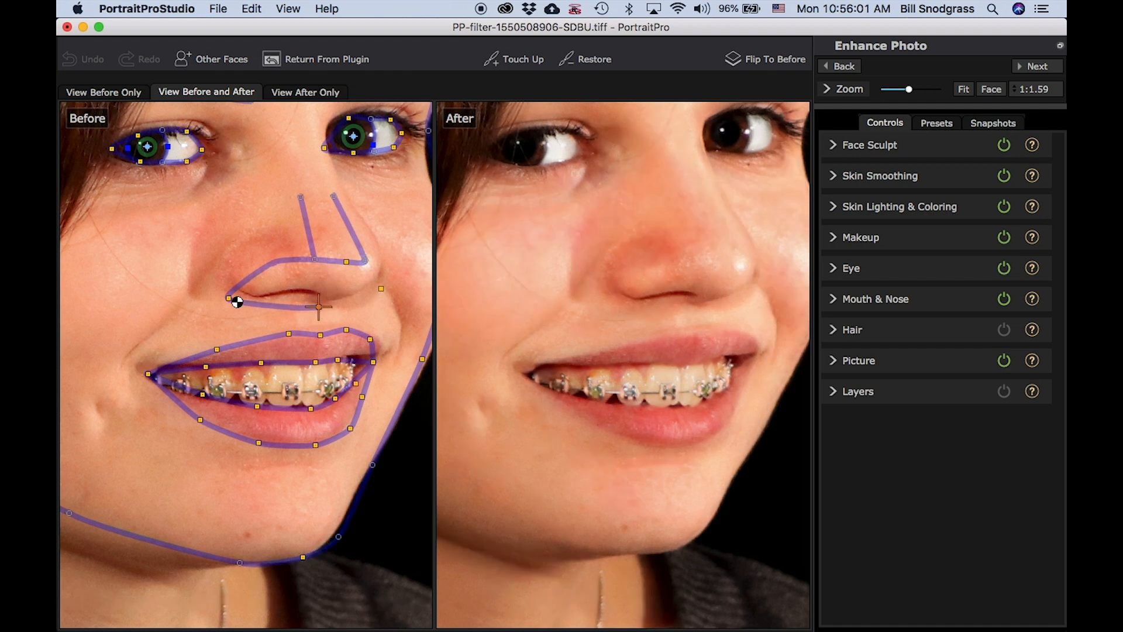
drag(231, 299, 227, 299)
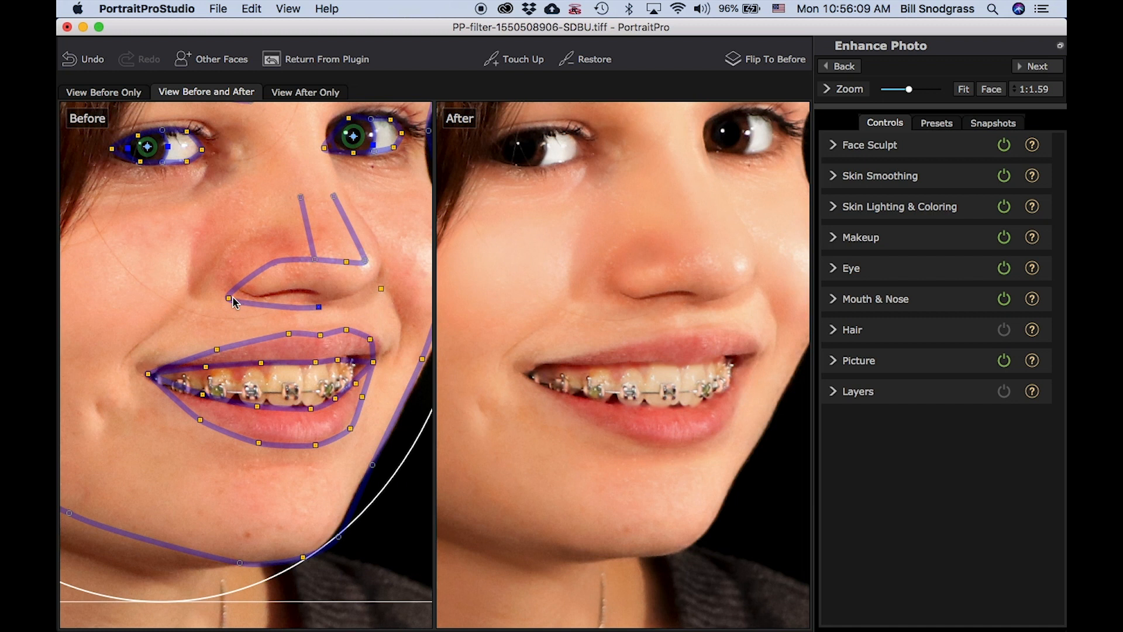
drag(234, 296, 229, 291)
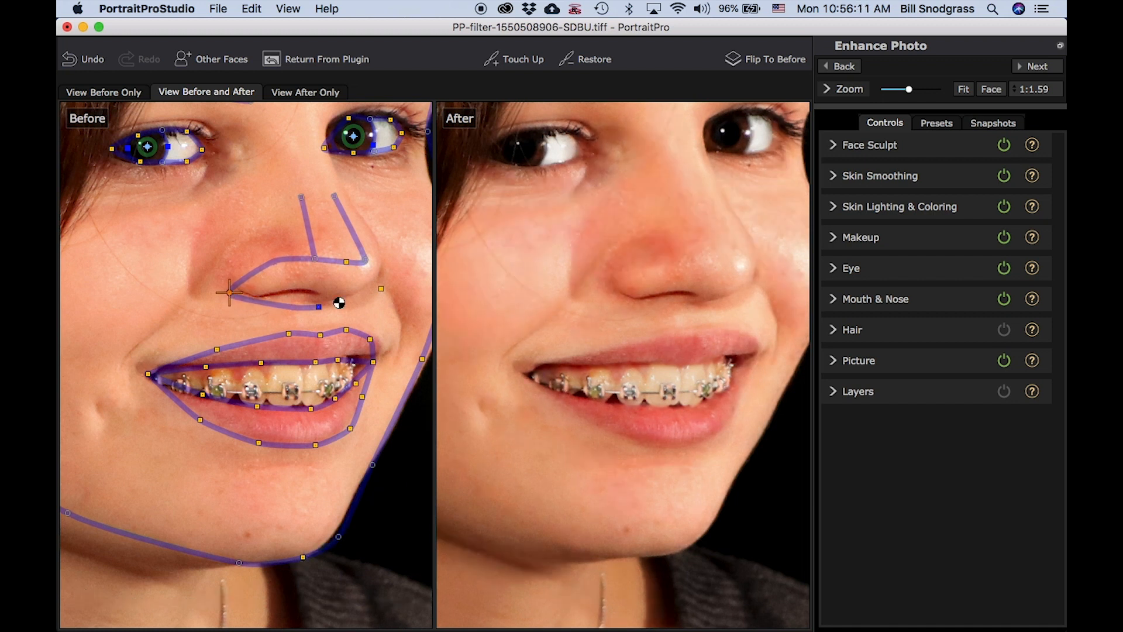
drag(347, 264, 370, 265)
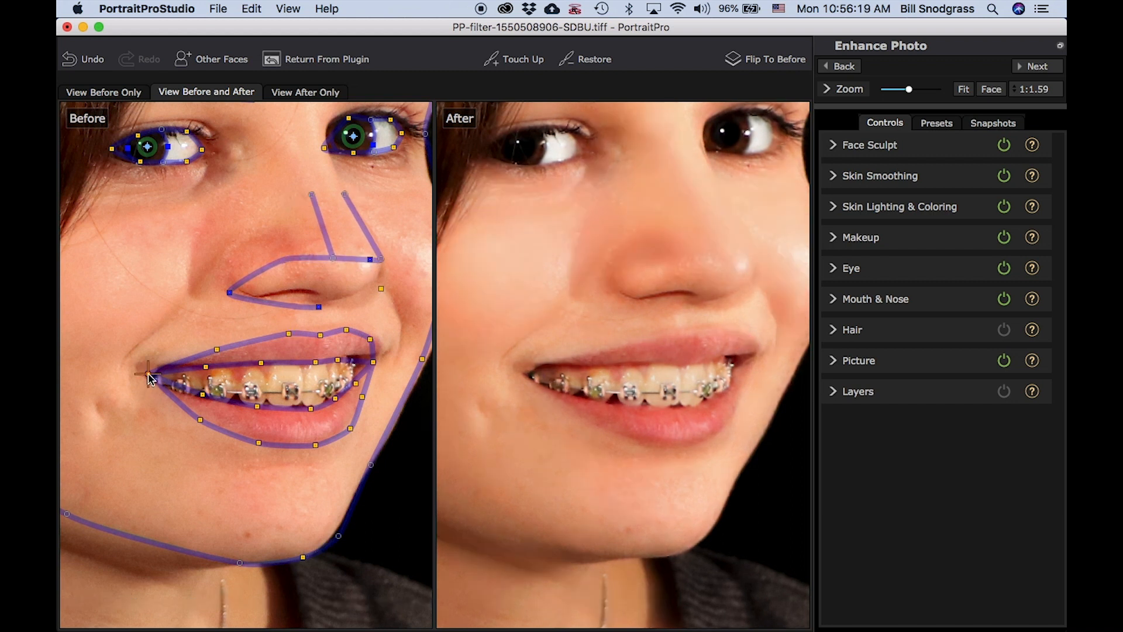
Move the outer mouth-corner point onto the corner of the lips and lower the jaw outline onto the jaw's shadowed edge.
drag(148, 373, 144, 370)
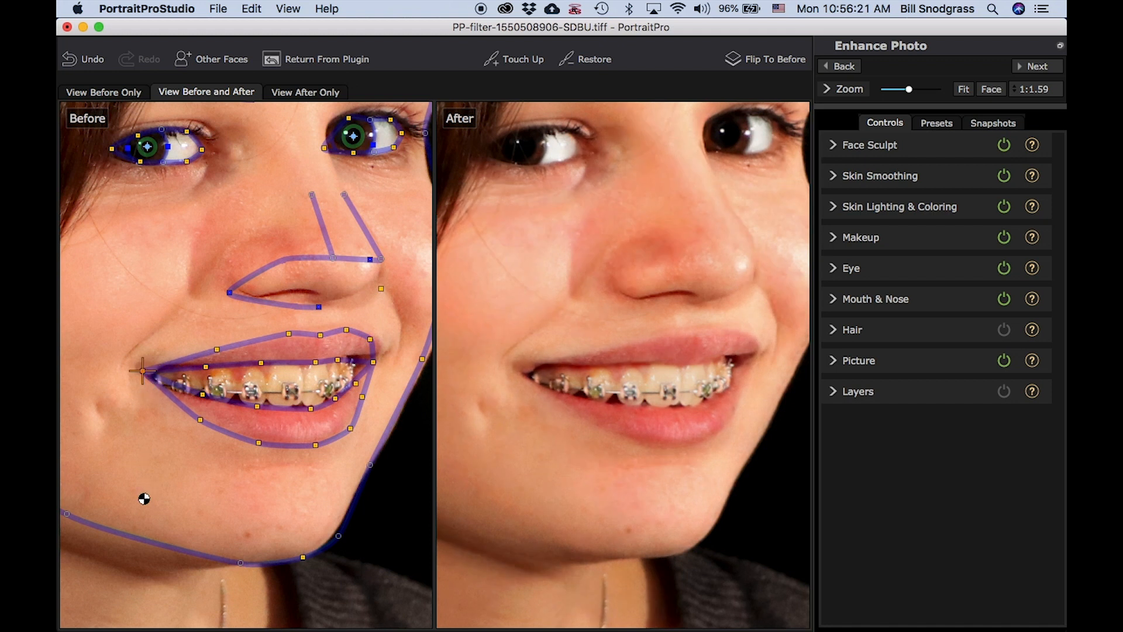
scroll(554, 454, up, 5)
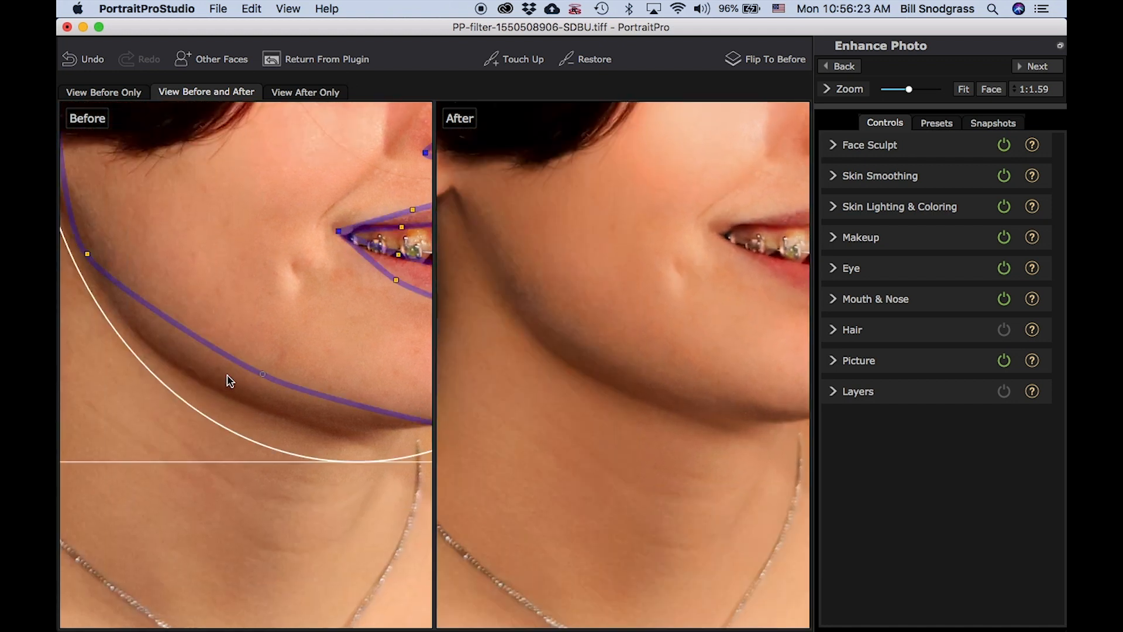
drag(262, 373, 245, 388)
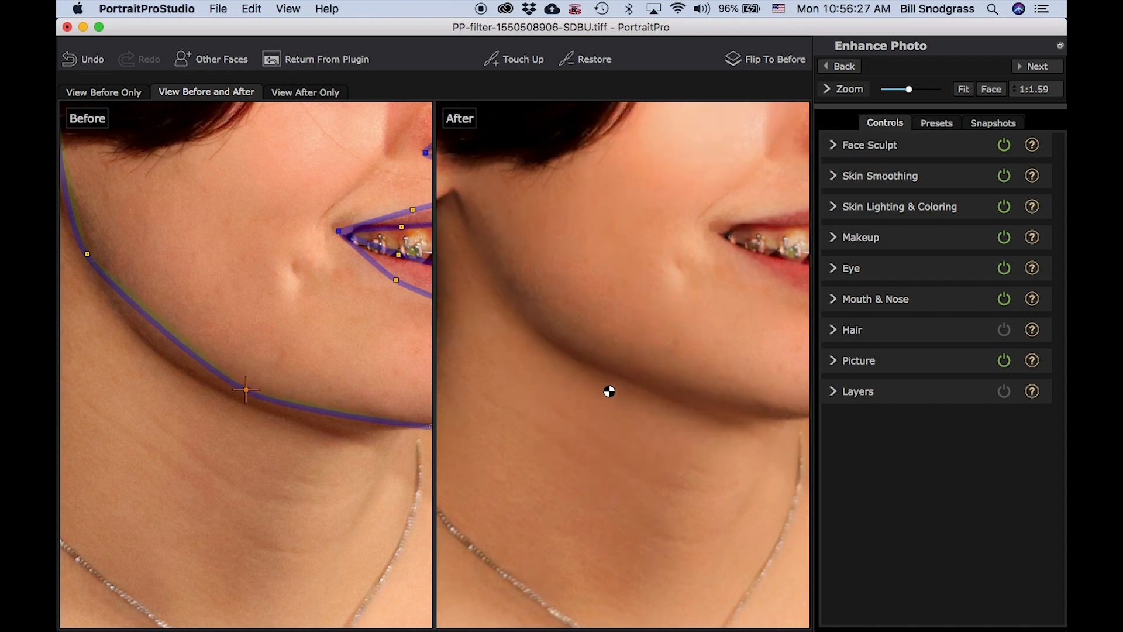
Fit the eyebrow outlines by moving both inner corners onto the brows and lowering the outer end of the brow under the hair.
scroll(655, 283, down, 5)
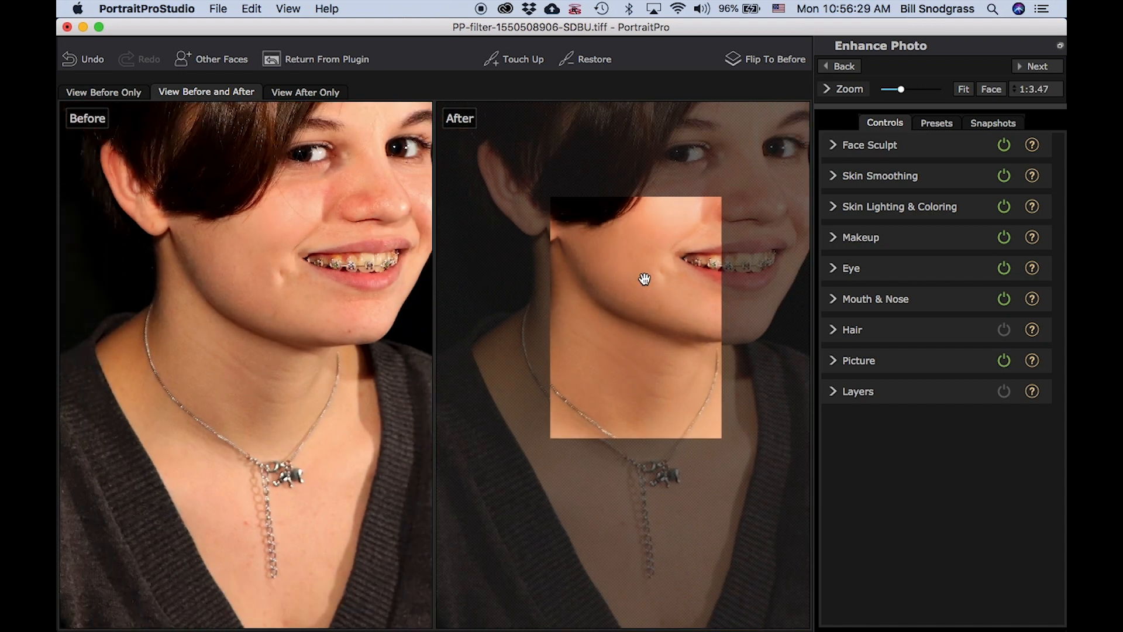
scroll(590, 306, down, 2)
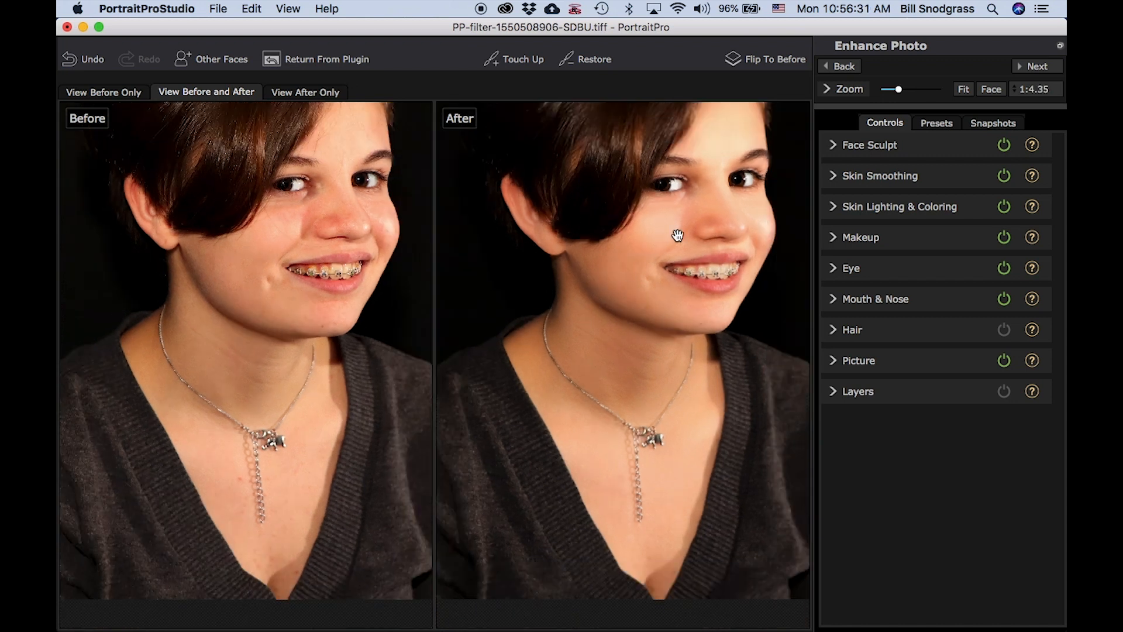
drag(672, 240, 591, 339)
mouse_move(301, 353)
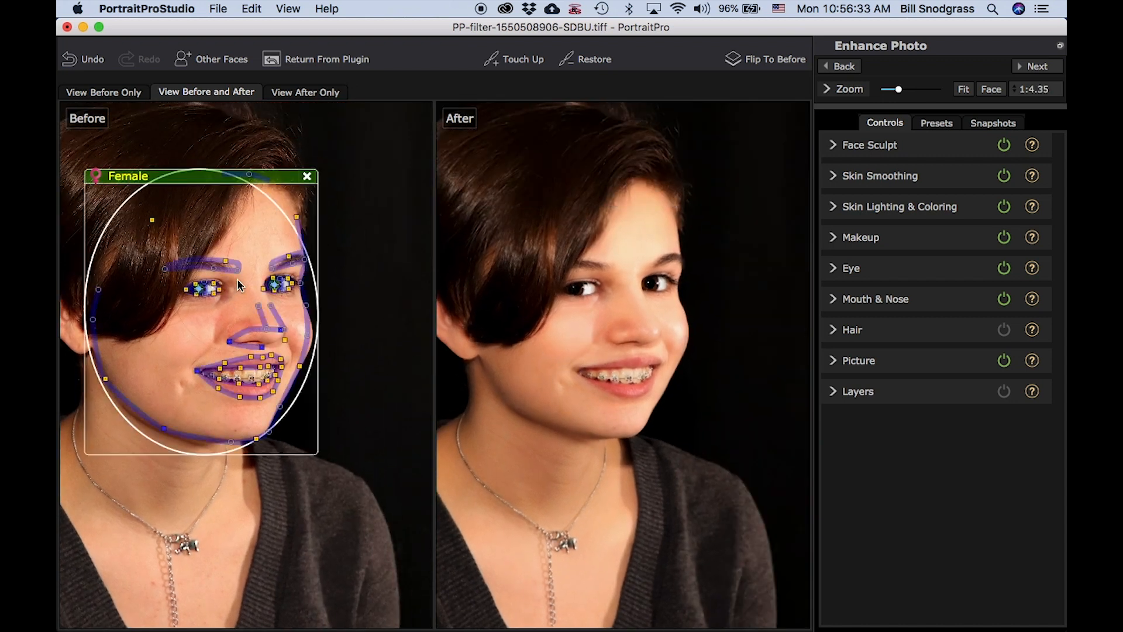
scroll(240, 265, up, 9)
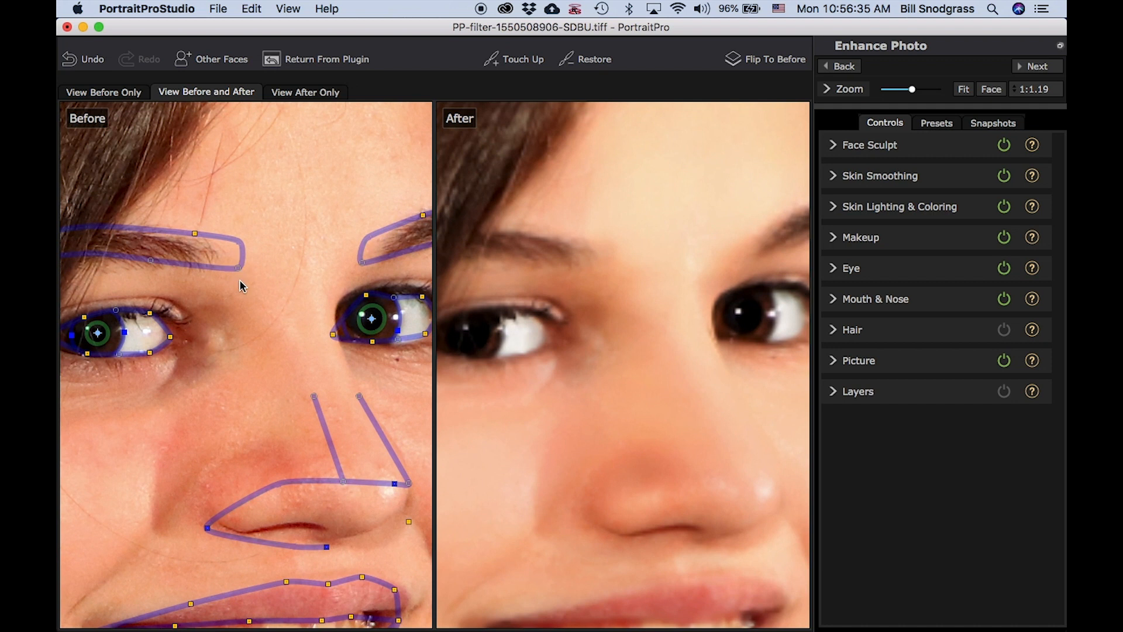
drag(238, 268, 222, 271)
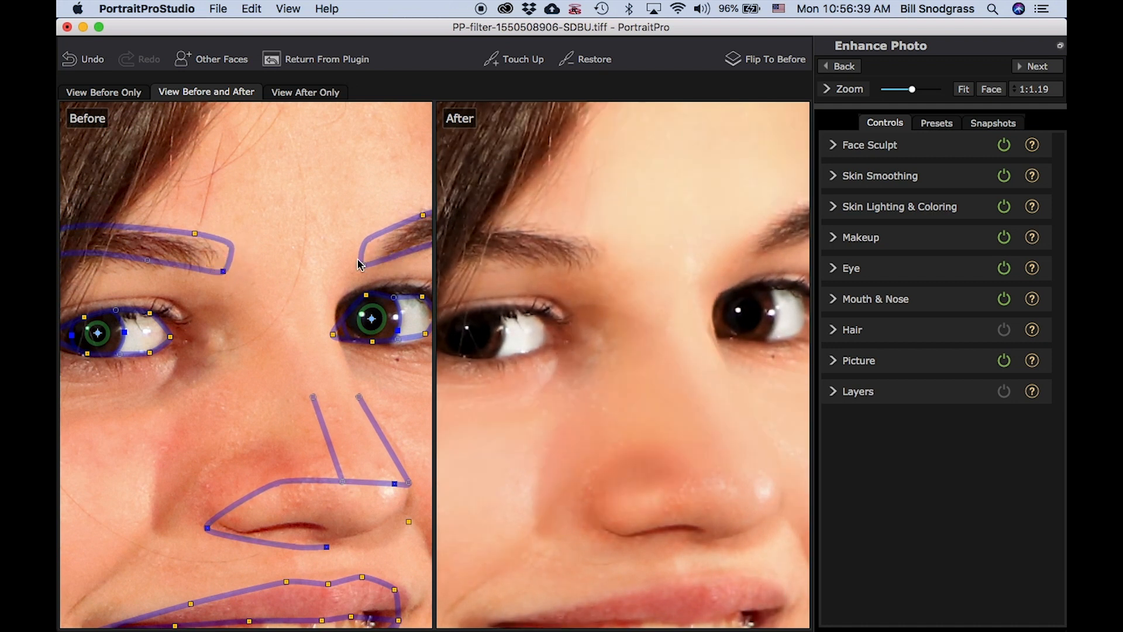
mouse_move(364, 266)
mouse_down()
mouse_move(393, 262)
mouse_move(380, 262)
mouse_up()
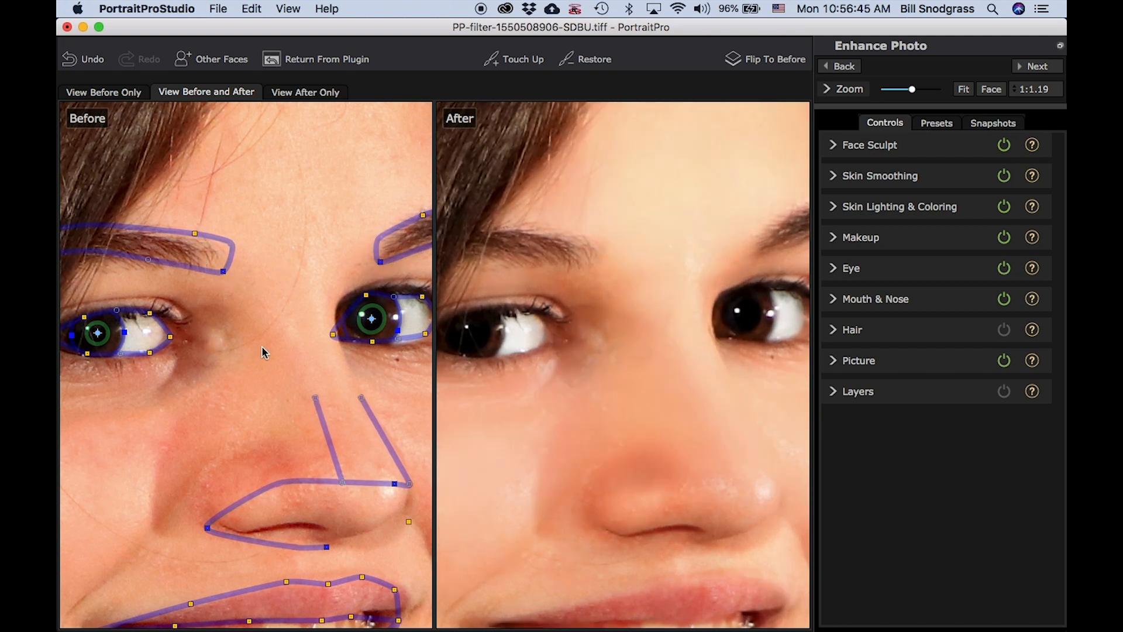
drag(503, 306, 614, 298)
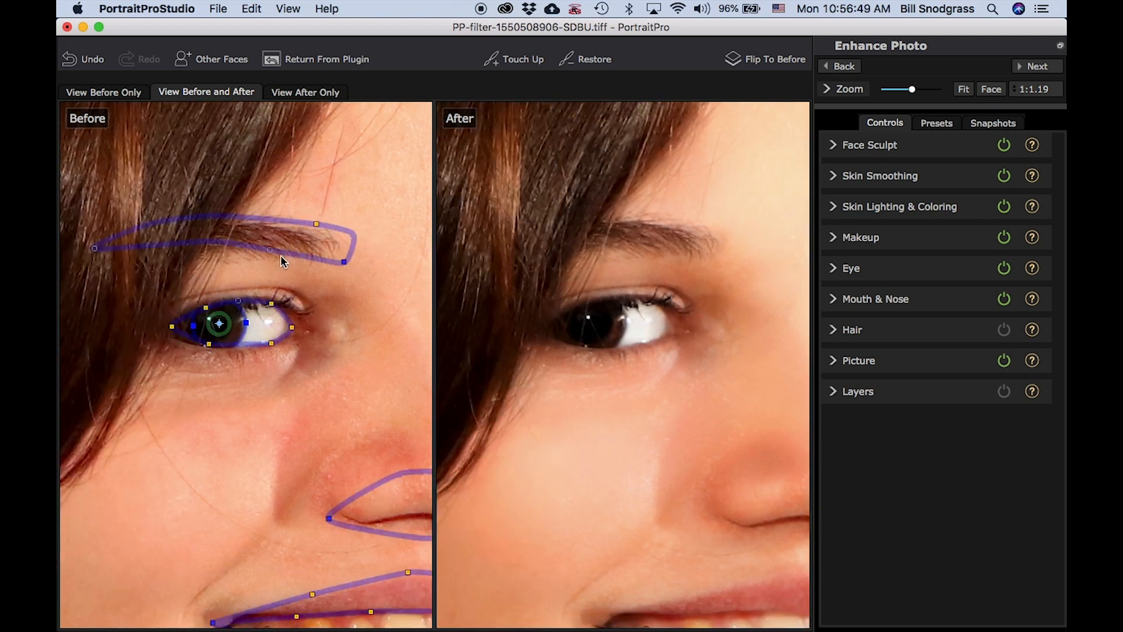
drag(94, 248, 96, 270)
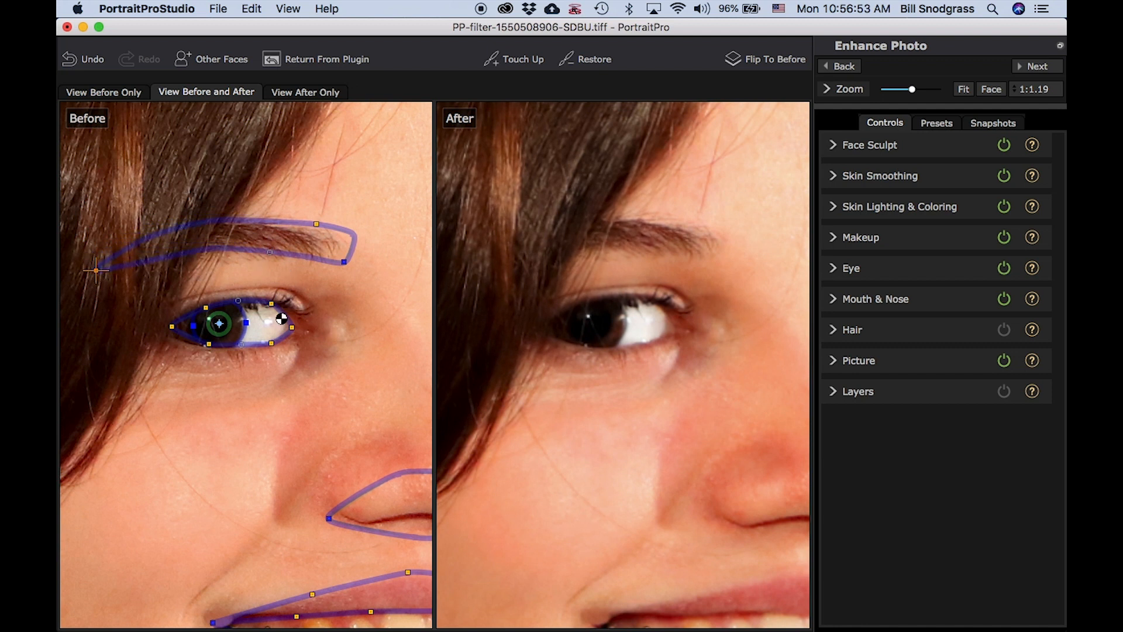
Lower two points of the eye outline onto the lower eyelid edge of the eye next to the hair.
scroll(220, 335, up, 3)
scroll(220, 334, up, 6)
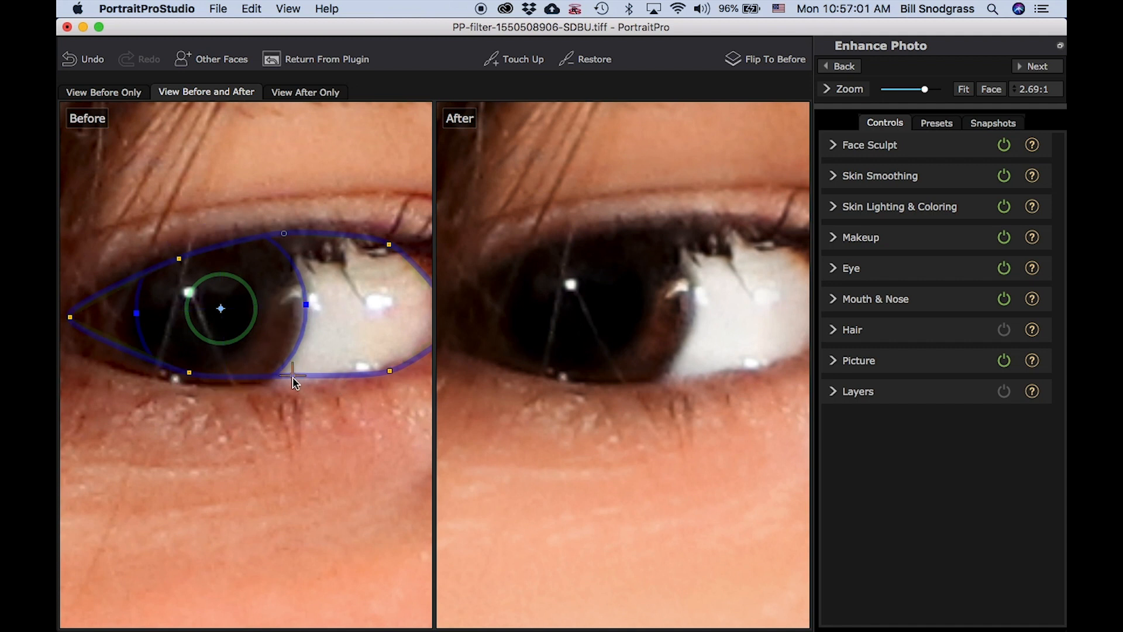
drag(292, 376, 289, 384)
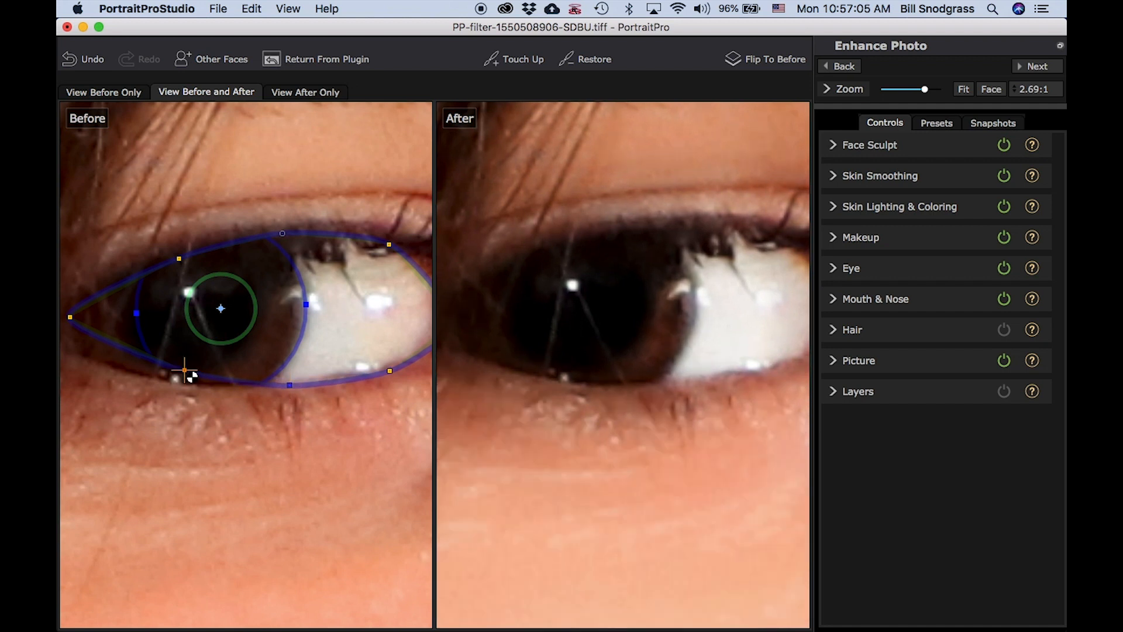
drag(186, 371, 180, 377)
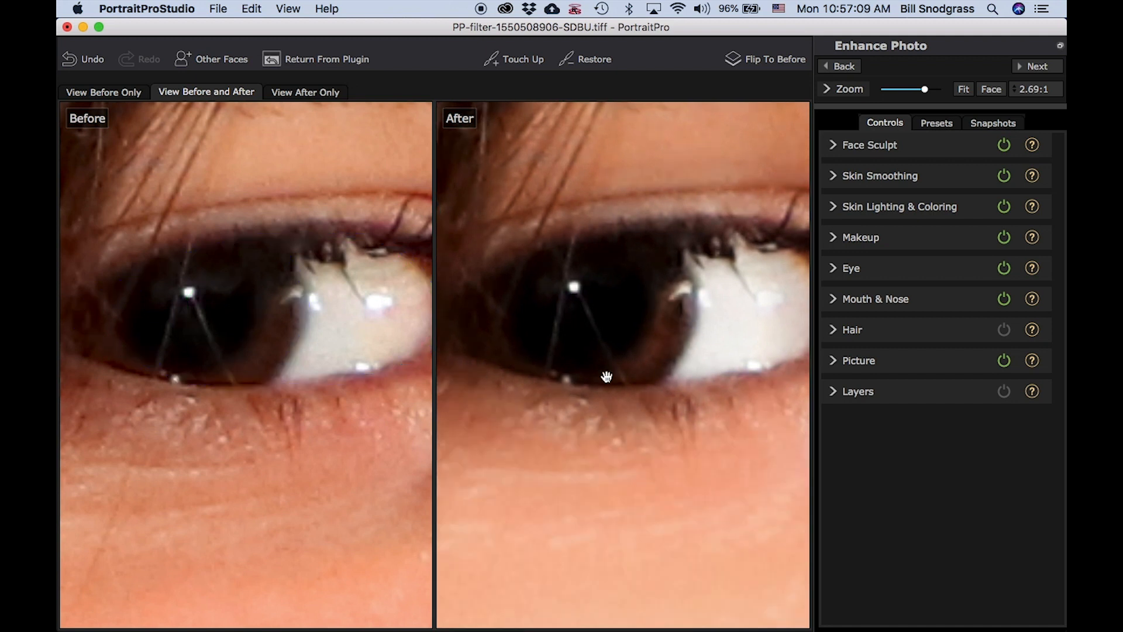
Review the whole portrait before and after enhancement, and return from the plug-in to Photoshop.
scroll(609, 371, down, 3)
scroll(610, 366, down, 3)
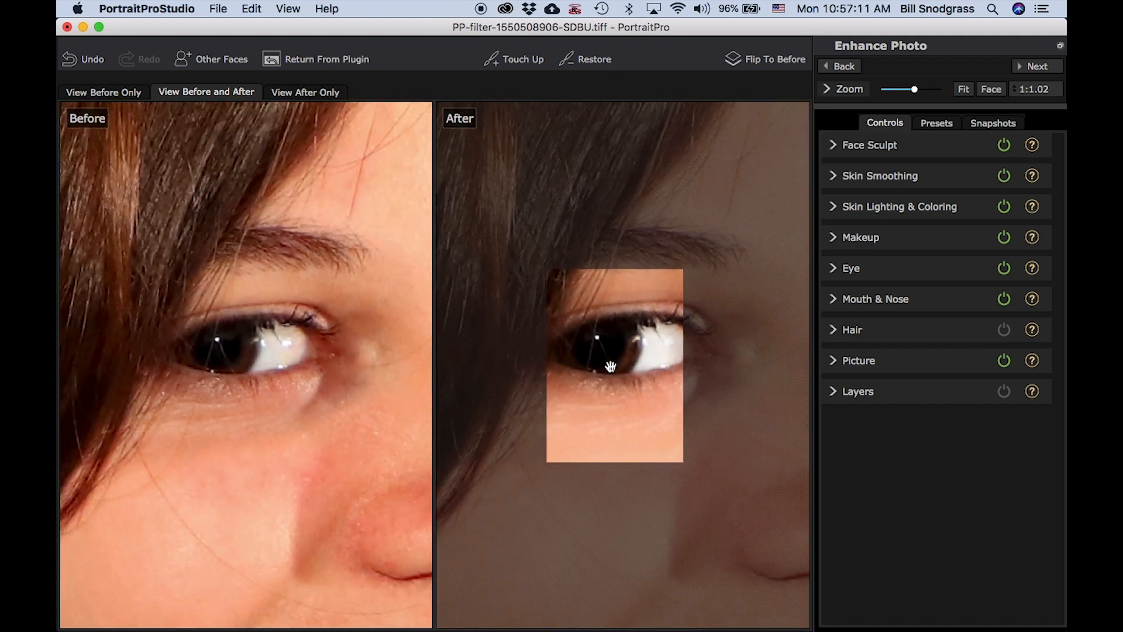
scroll(610, 366, down, 4)
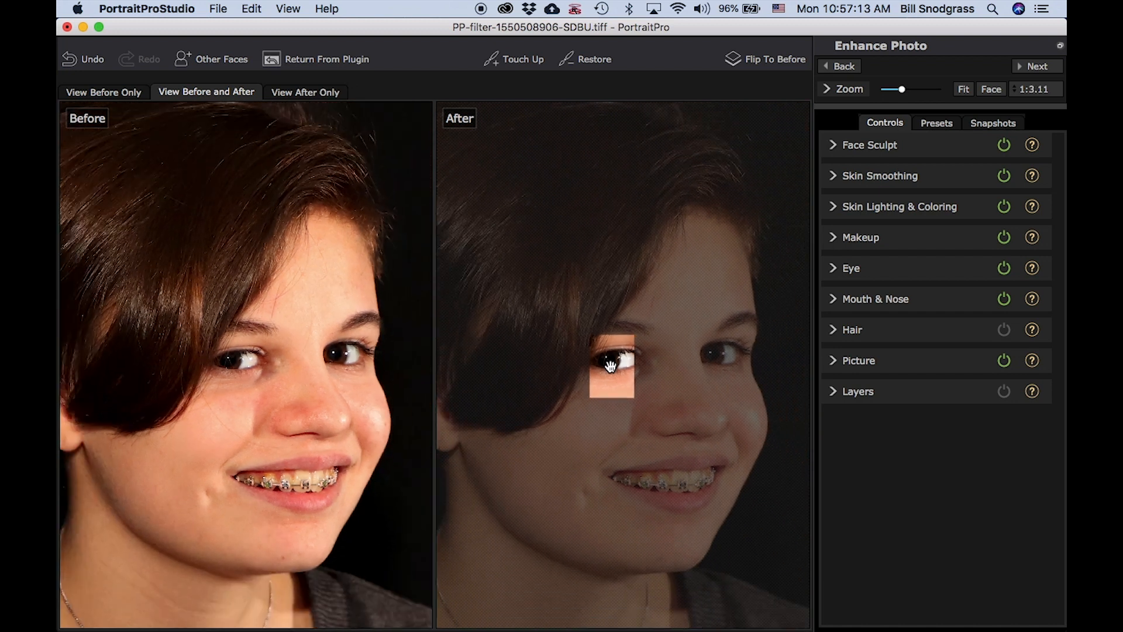
scroll(719, 404, down, 2)
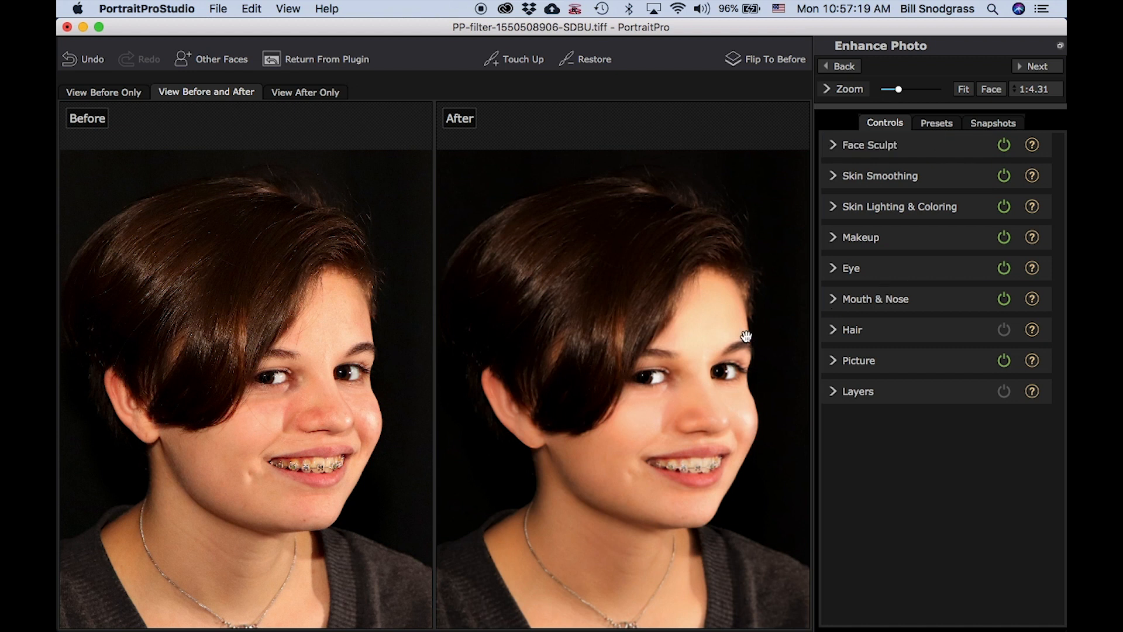
scroll(746, 337, down, 2)
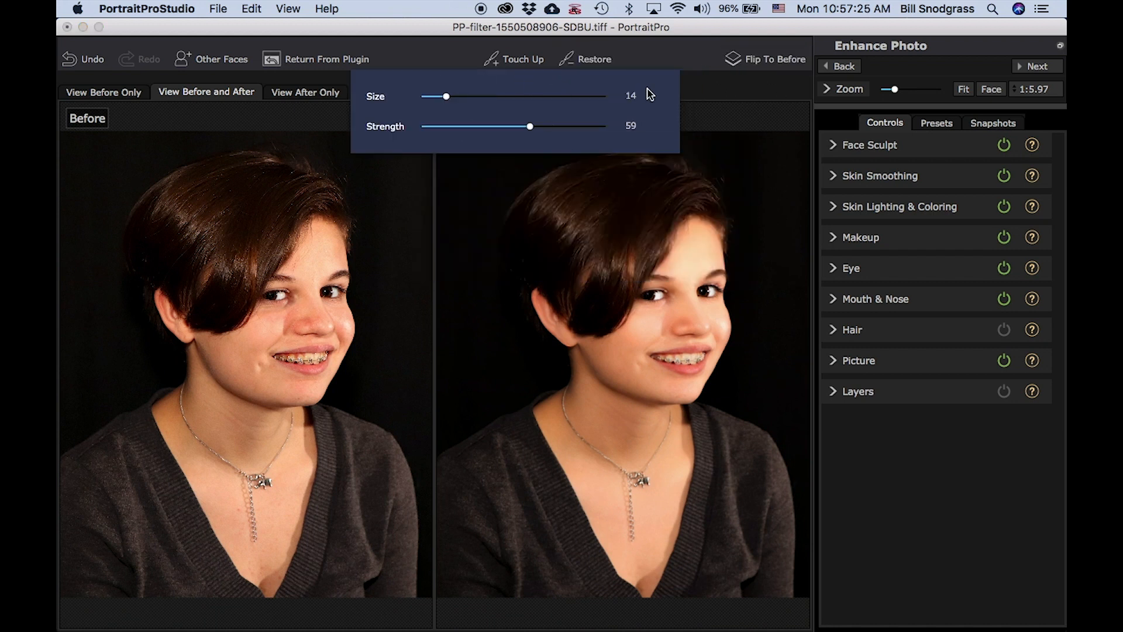
click(335, 61)
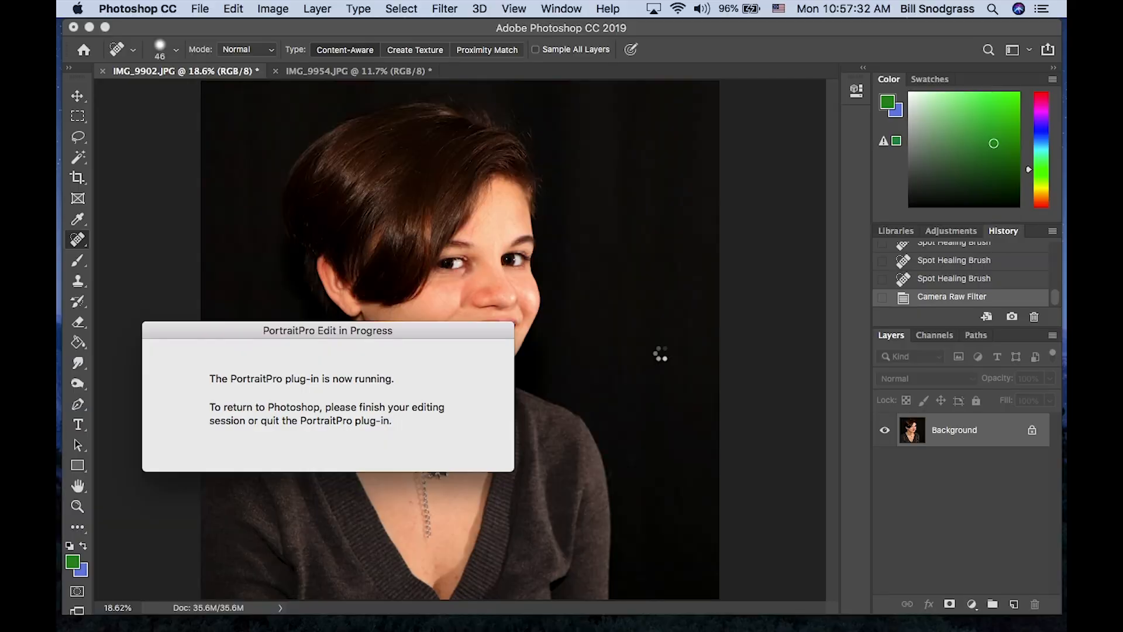
Switch to the profile portrait IMG_9954.JPG, open it in the Anthropics PortraitPro filter and dismiss the face-detection message.
click(359, 72)
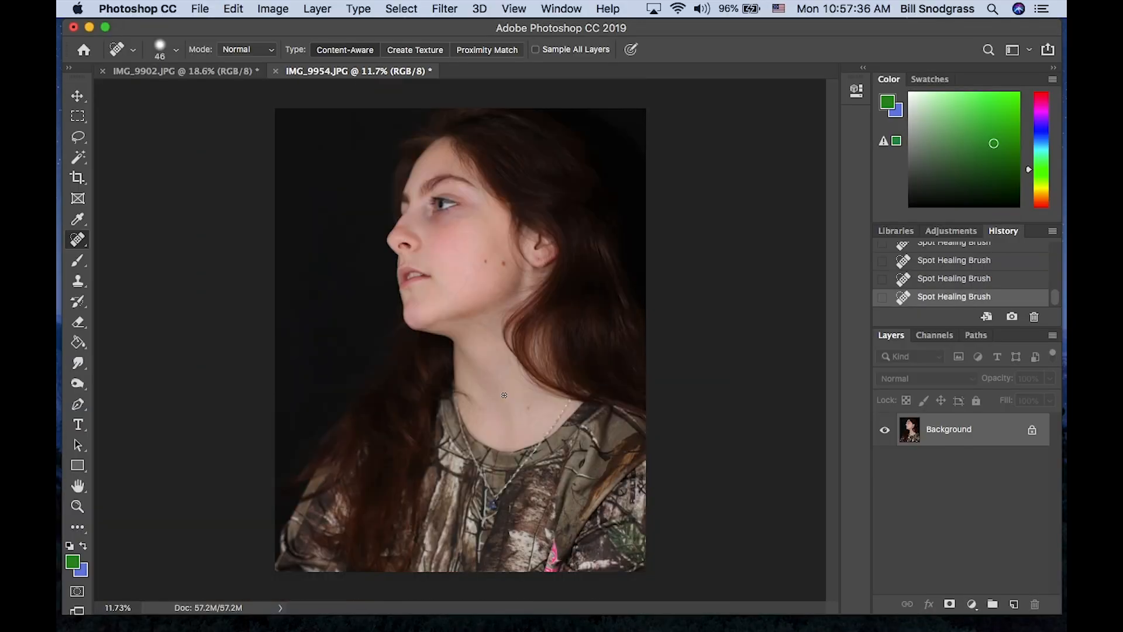
click(440, 11)
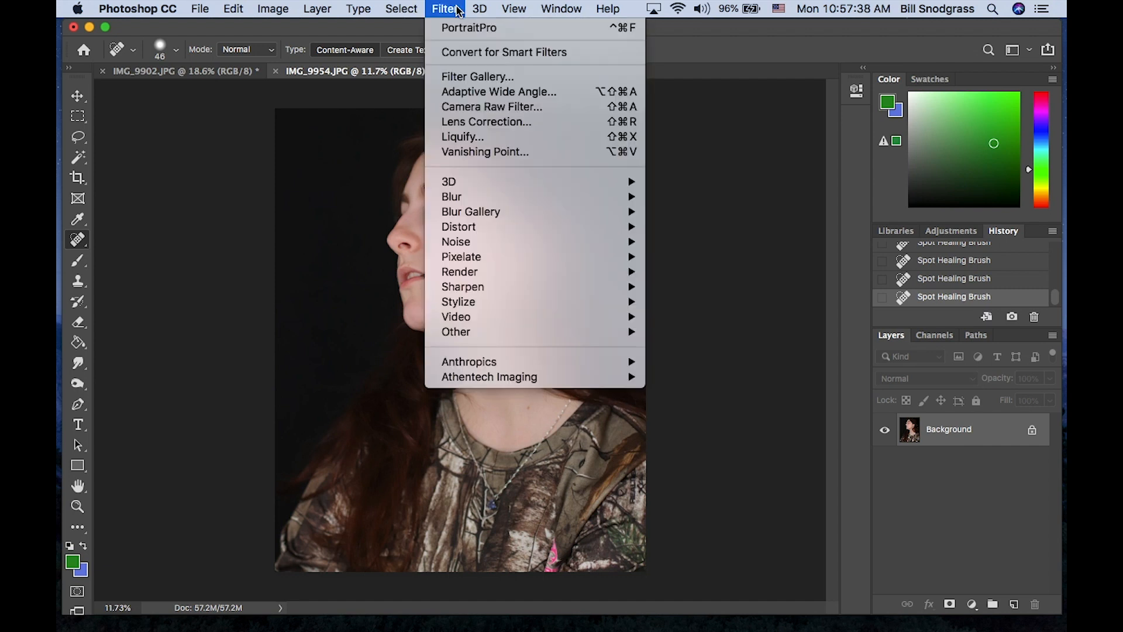
mouse_move(511, 365)
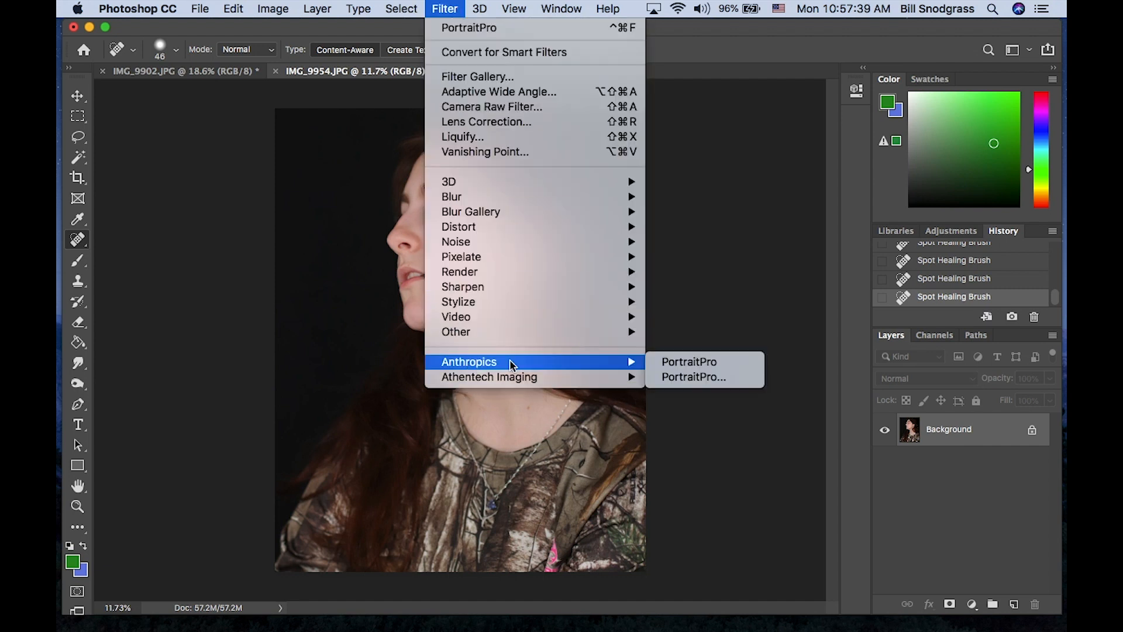
click(732, 376)
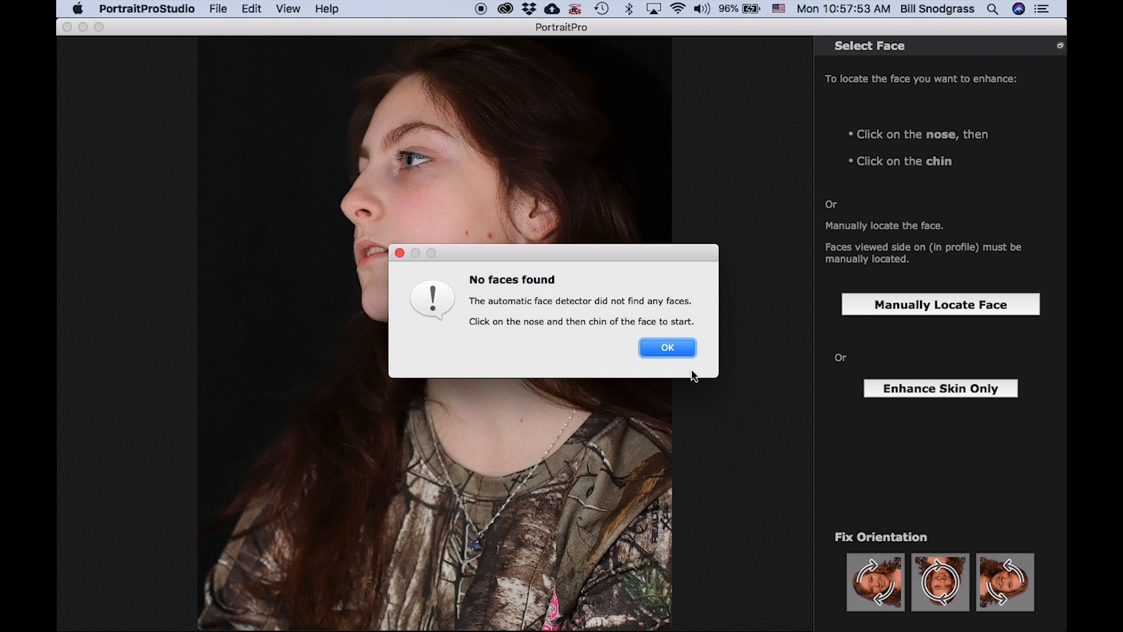
click(671, 349)
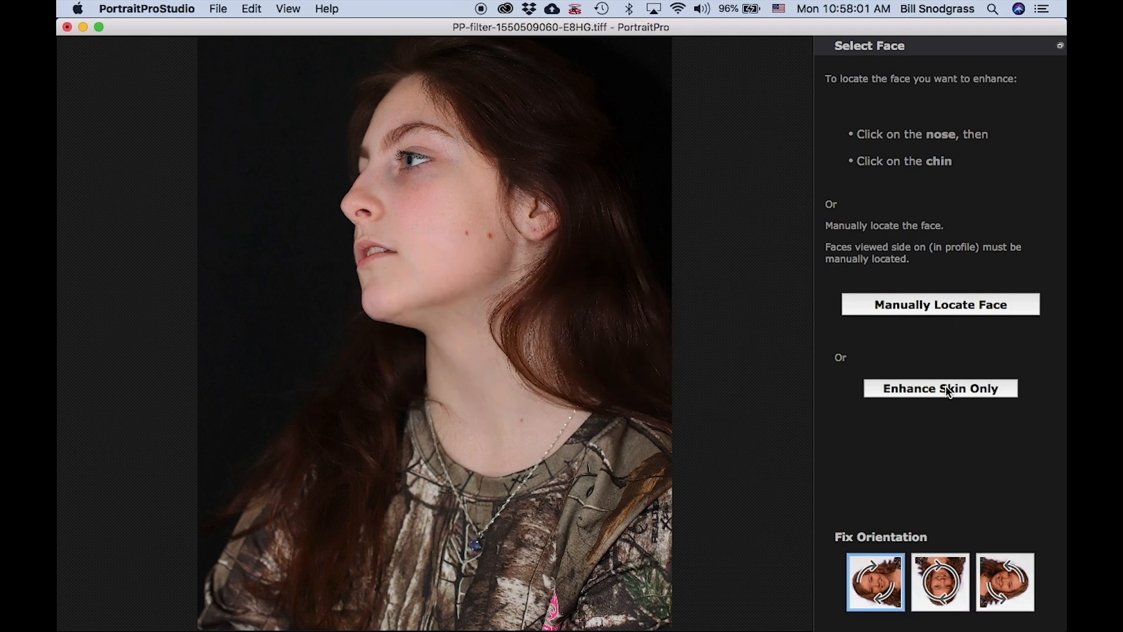
Start manually locating the face with the gender Female, and mark the outer corners of the left and right eyes.
click(936, 304)
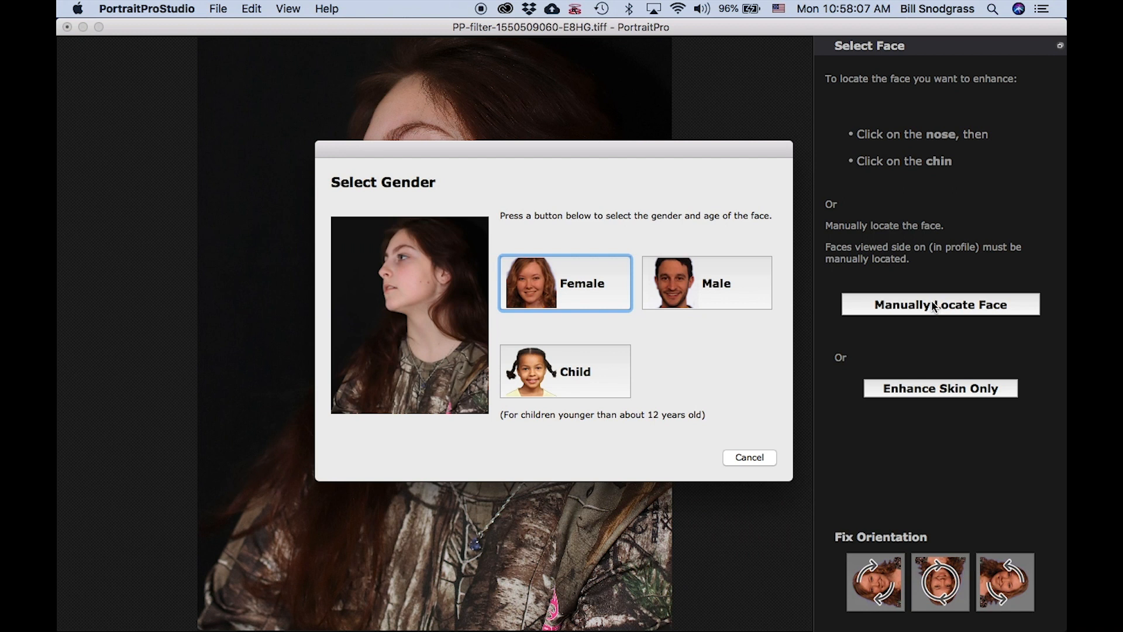
click(564, 275)
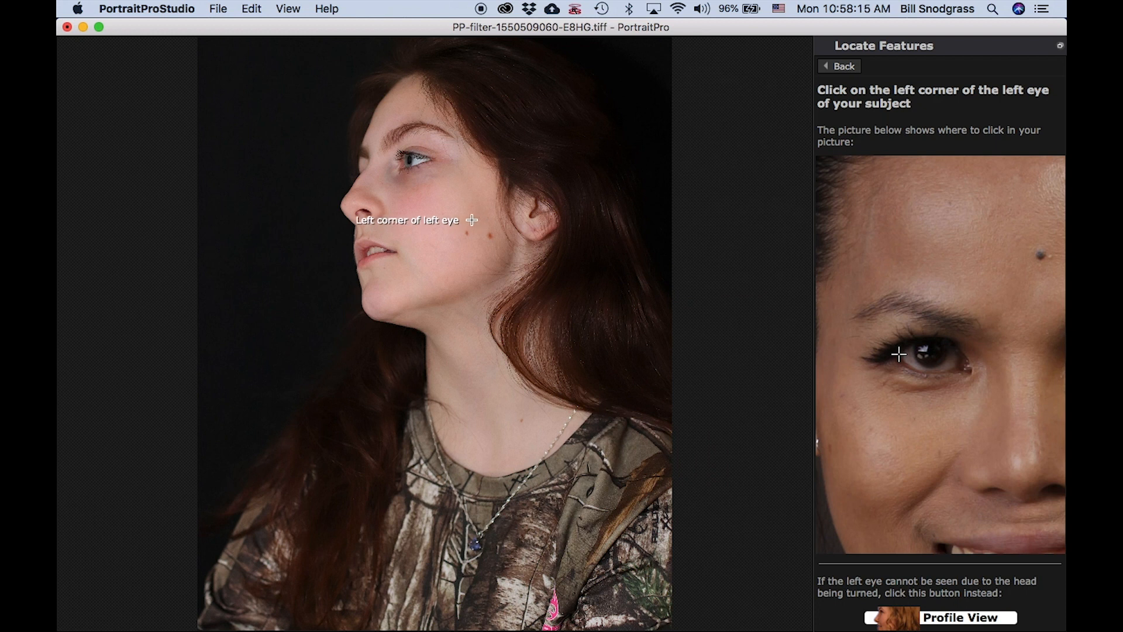
click(356, 174)
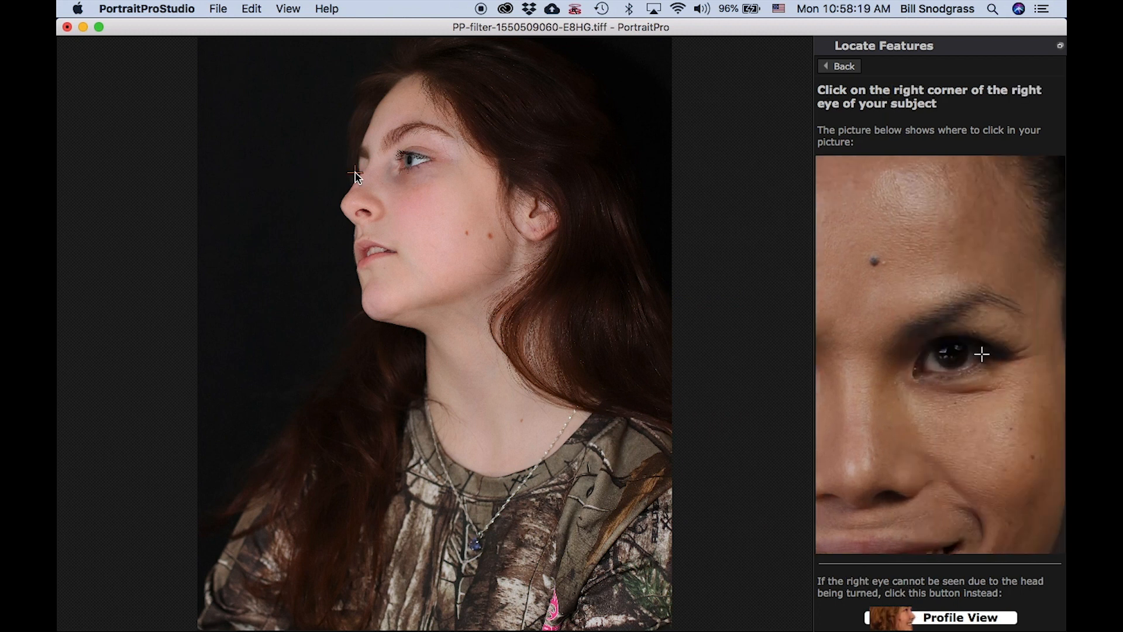
click(433, 158)
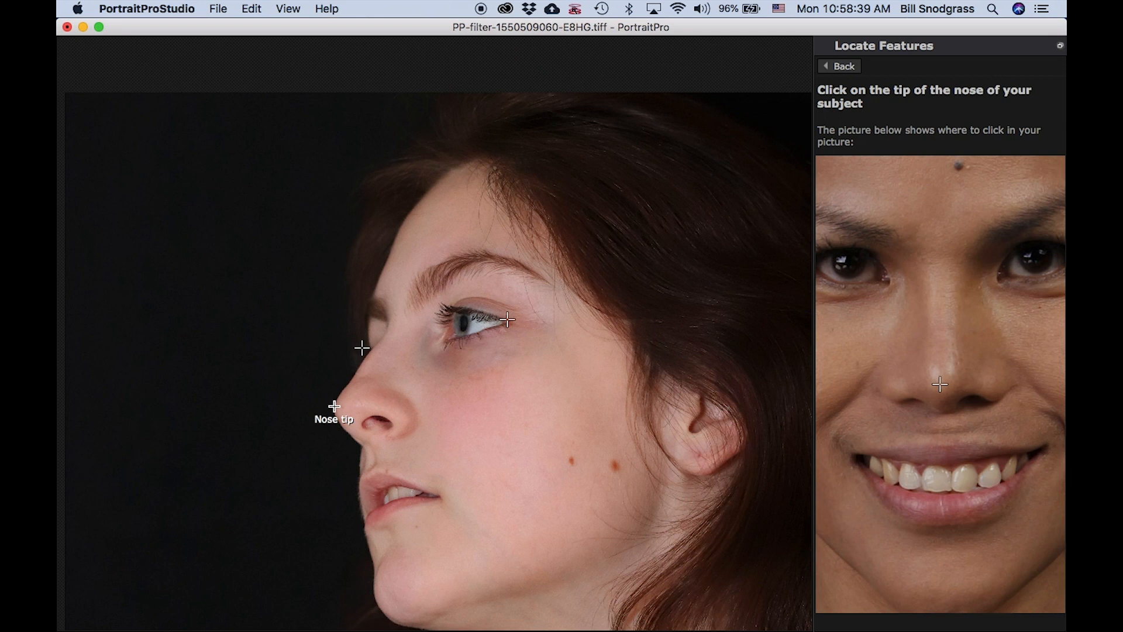
Mark the tip of the nose and both corners of the mouth on the profile face.
click(334, 406)
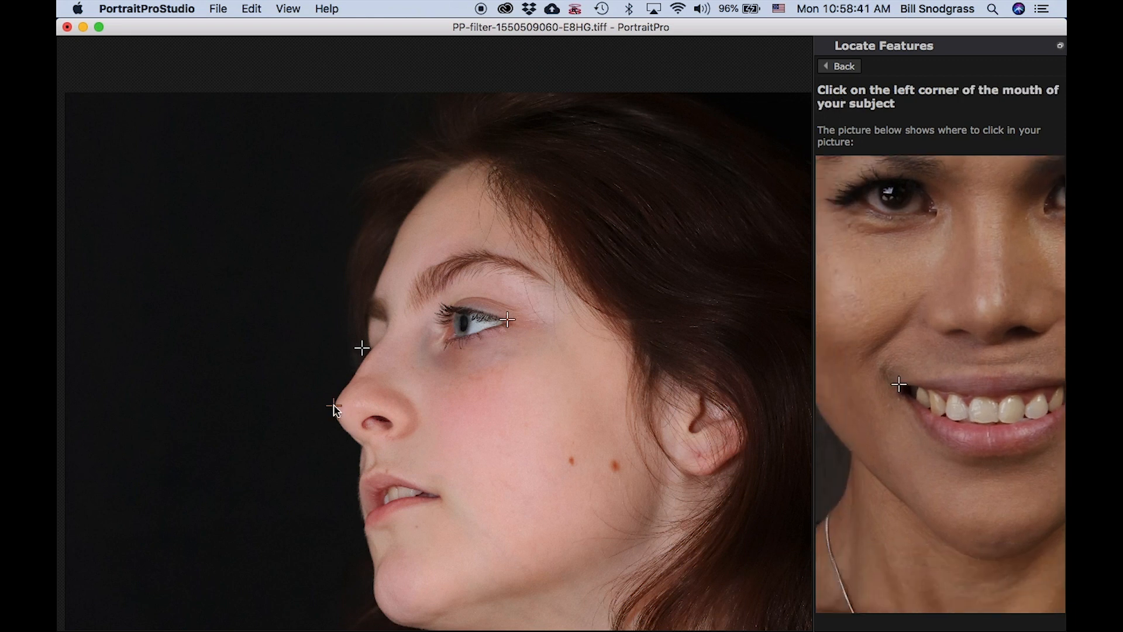
click(365, 514)
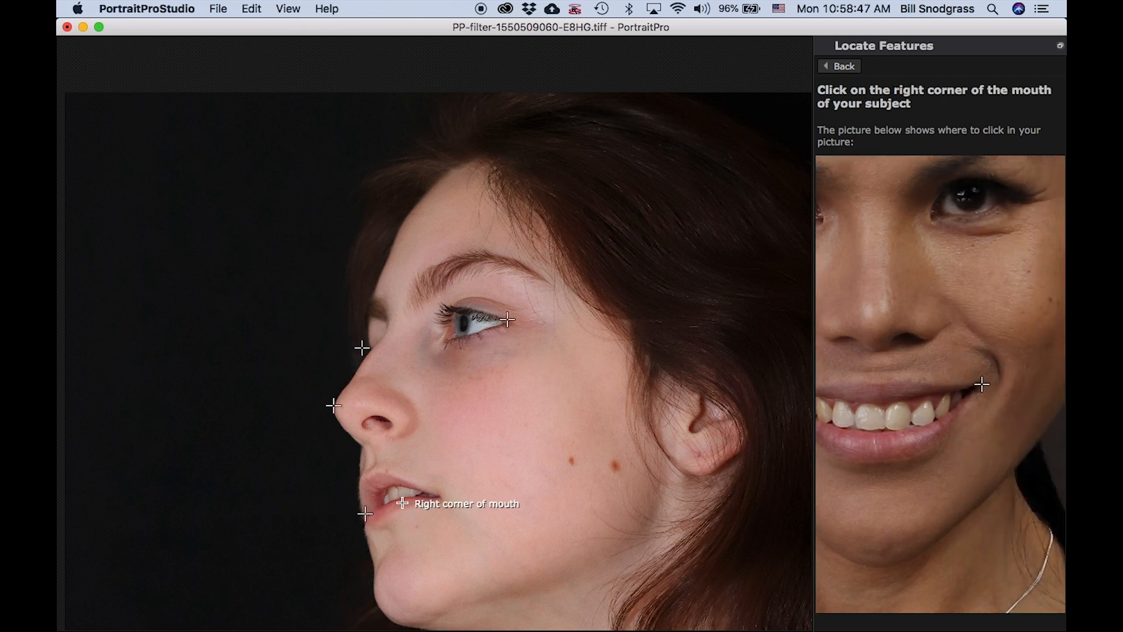
click(439, 496)
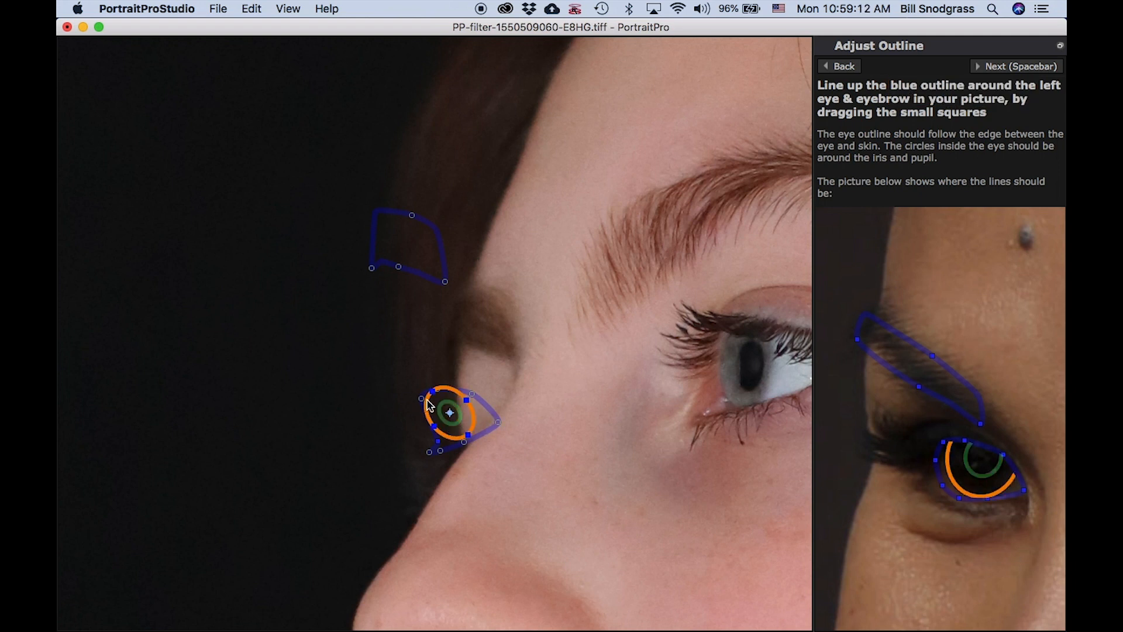
Fit the far eyebrow outline by moving its inner end onto the brow and its outer end in to the edge of the face.
drag(439, 399, 444, 399)
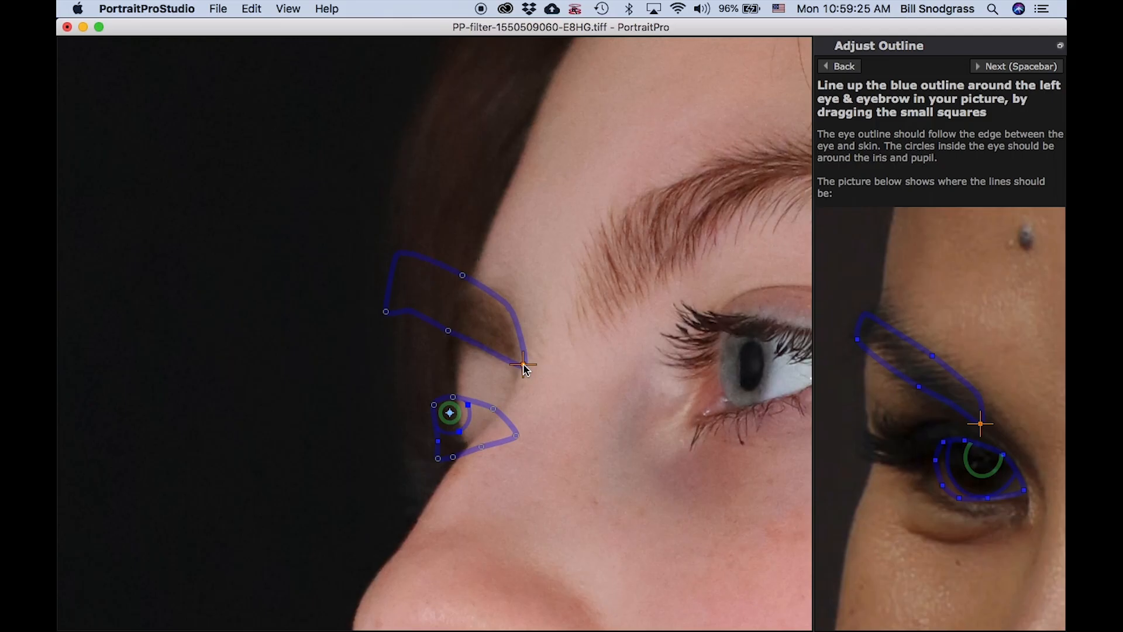
drag(527, 370, 521, 372)
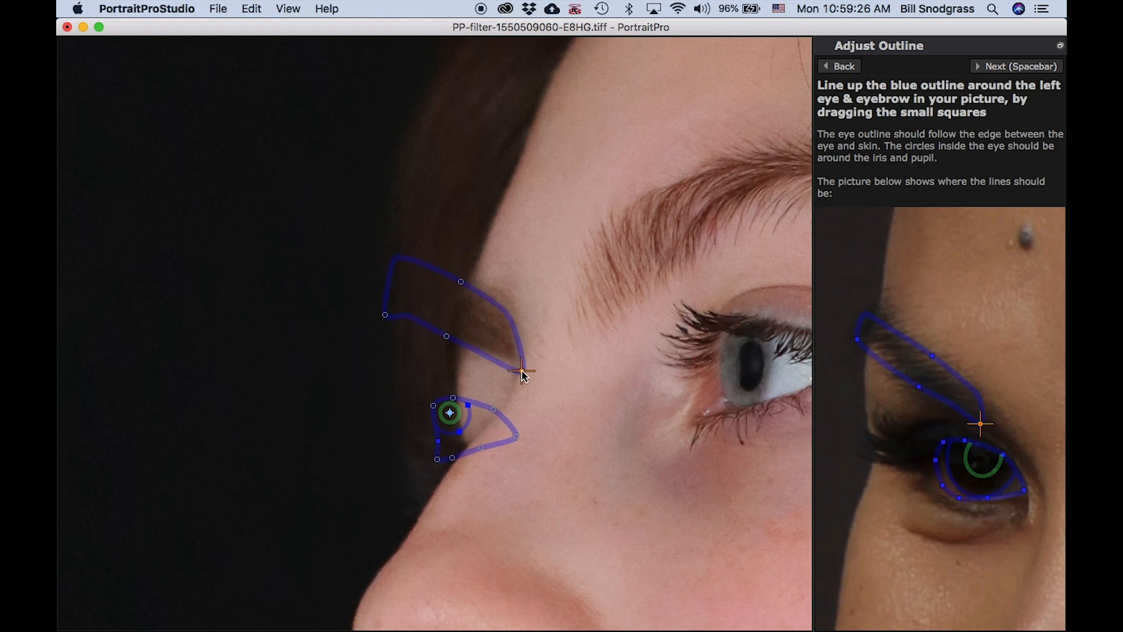
drag(386, 321, 436, 328)
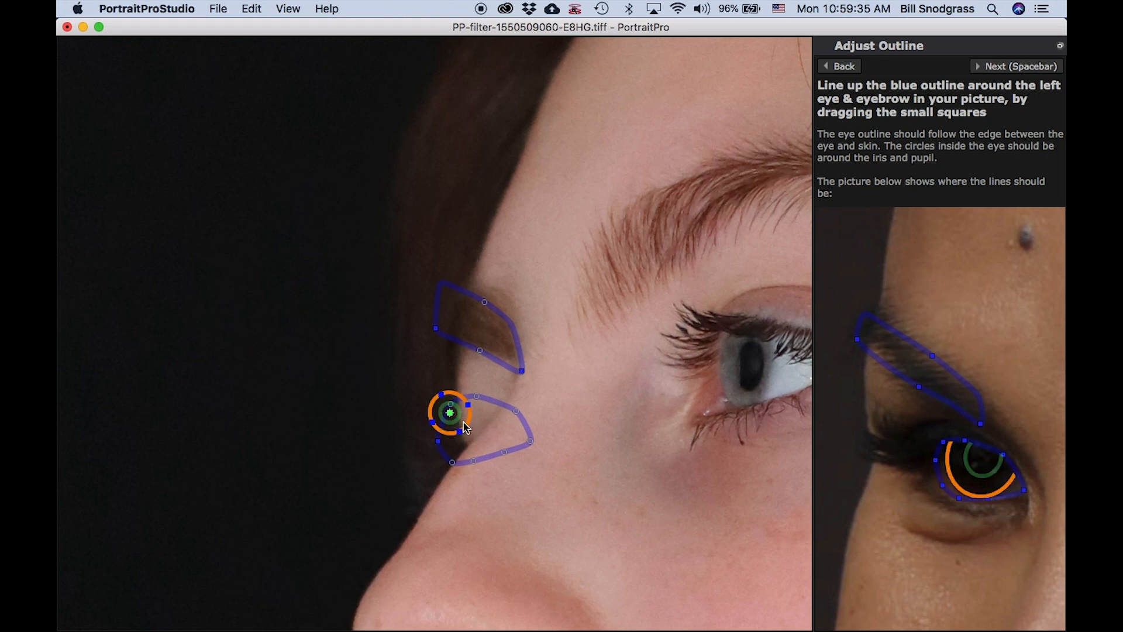
Enlarge the far eye's iris circle, move its center and the eye corners onto the visible eye area, and continue to the near eye.
drag(464, 422, 466, 424)
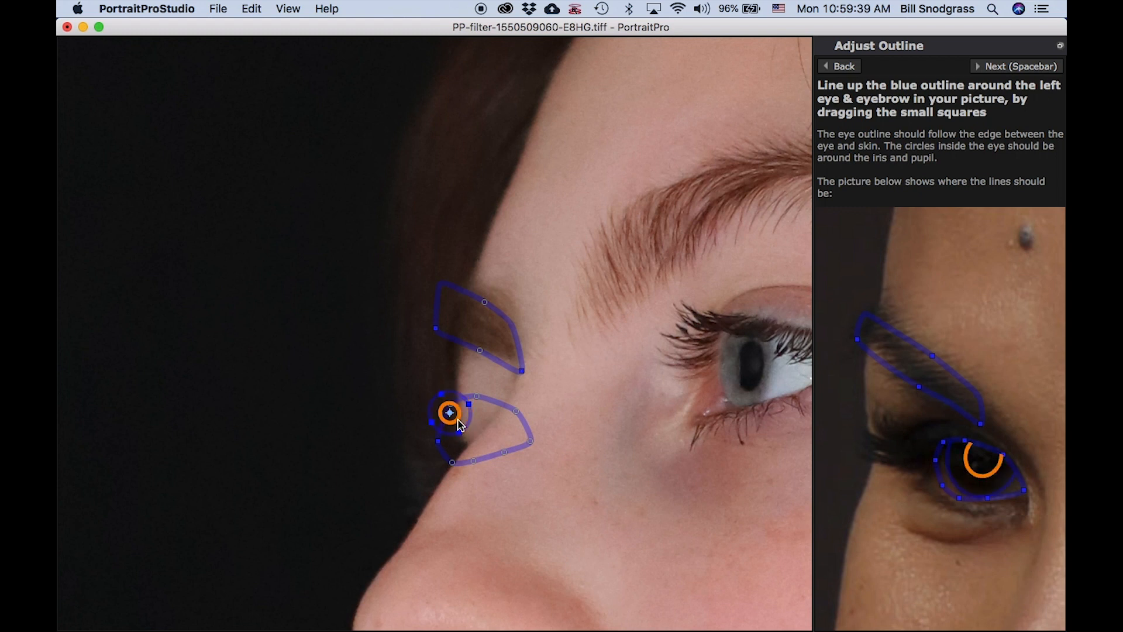
drag(466, 427, 472, 425)
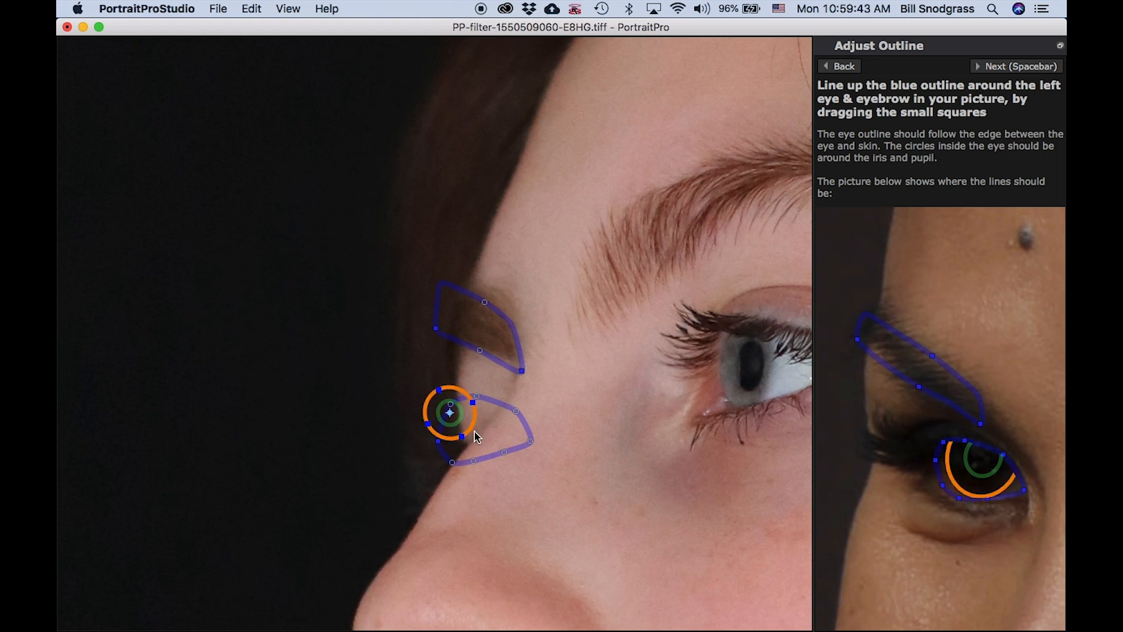
drag(451, 464, 485, 426)
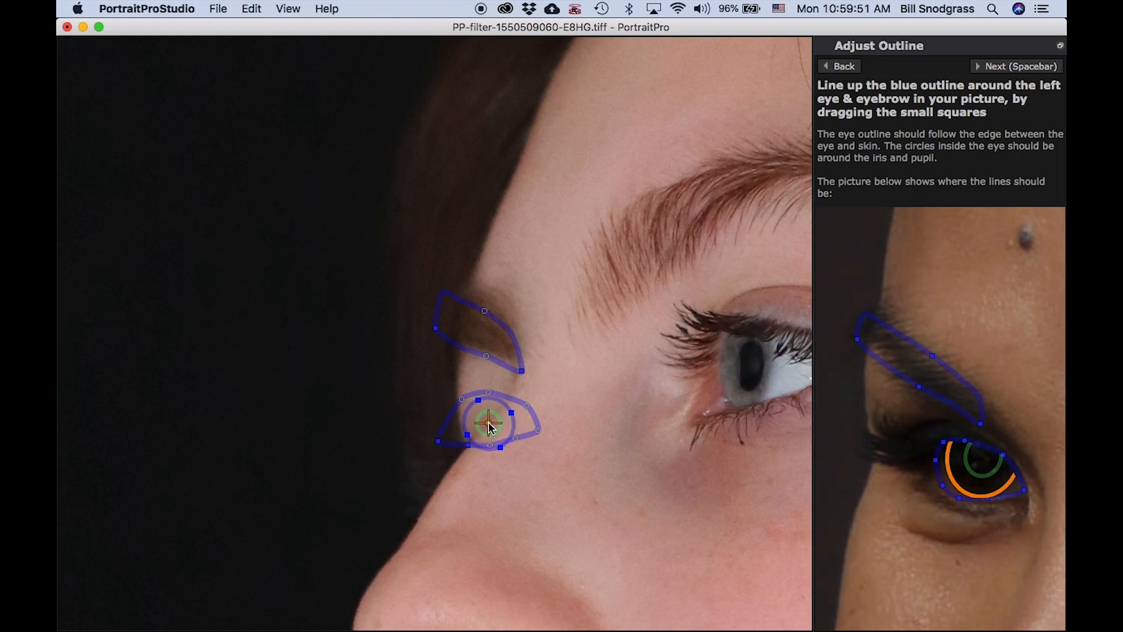
drag(438, 442, 448, 450)
mouse_move(540, 433)
mouse_down()
mouse_move(521, 412)
mouse_move(531, 420)
mouse_up()
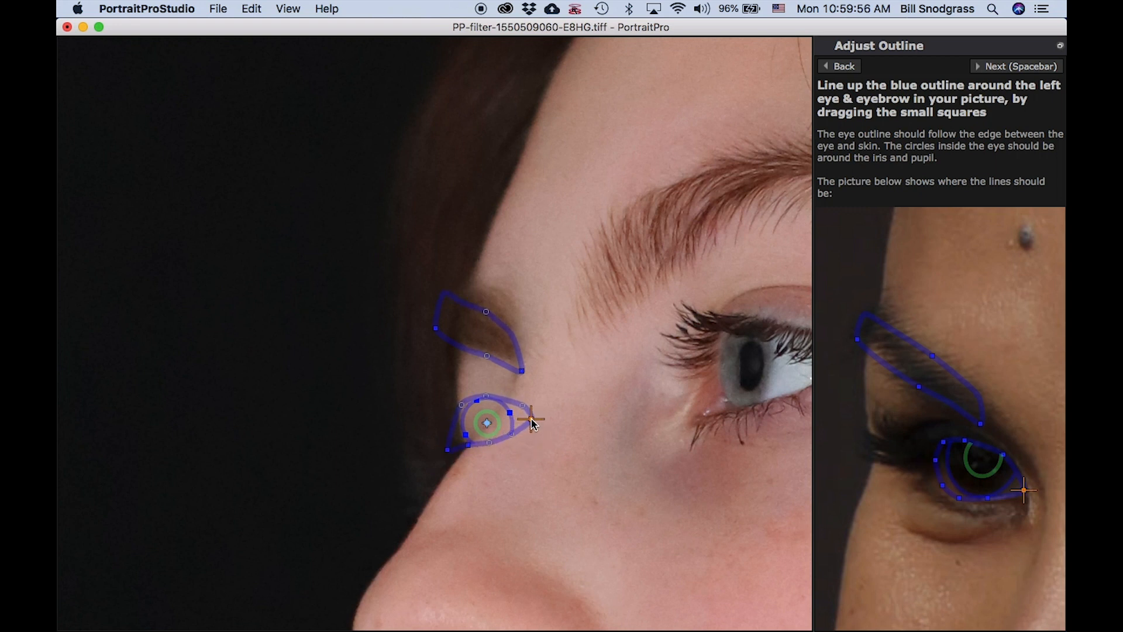
click(1000, 67)
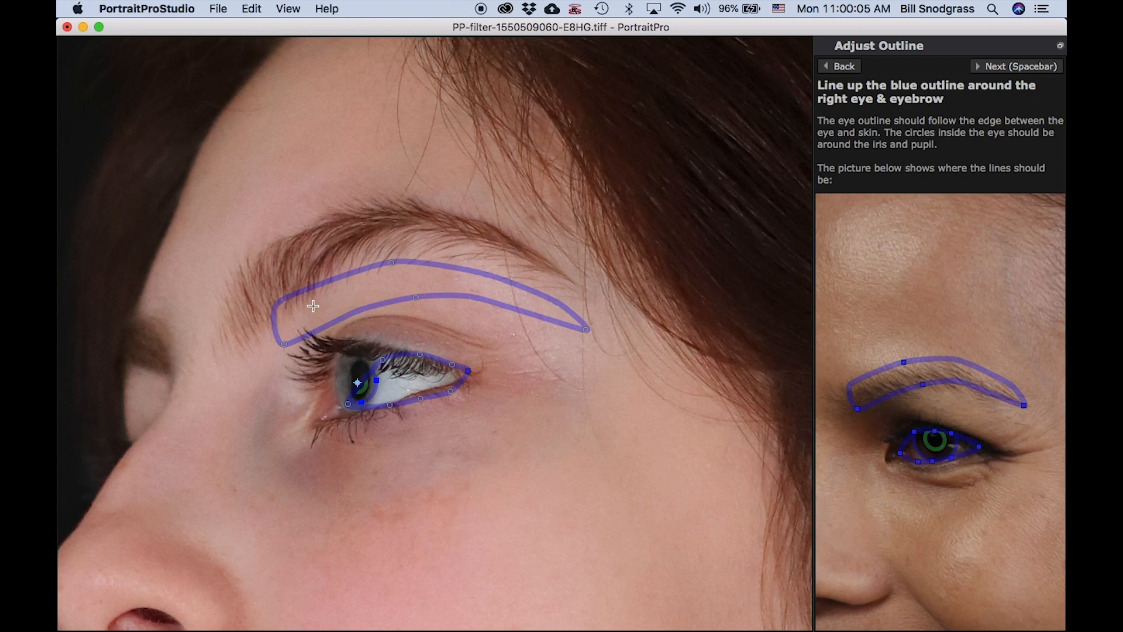
Fit the near eyebrow outline by moving its inner end, outer tip and upper arch onto the edges of the brow.
drag(285, 344, 234, 338)
drag(574, 319, 573, 279)
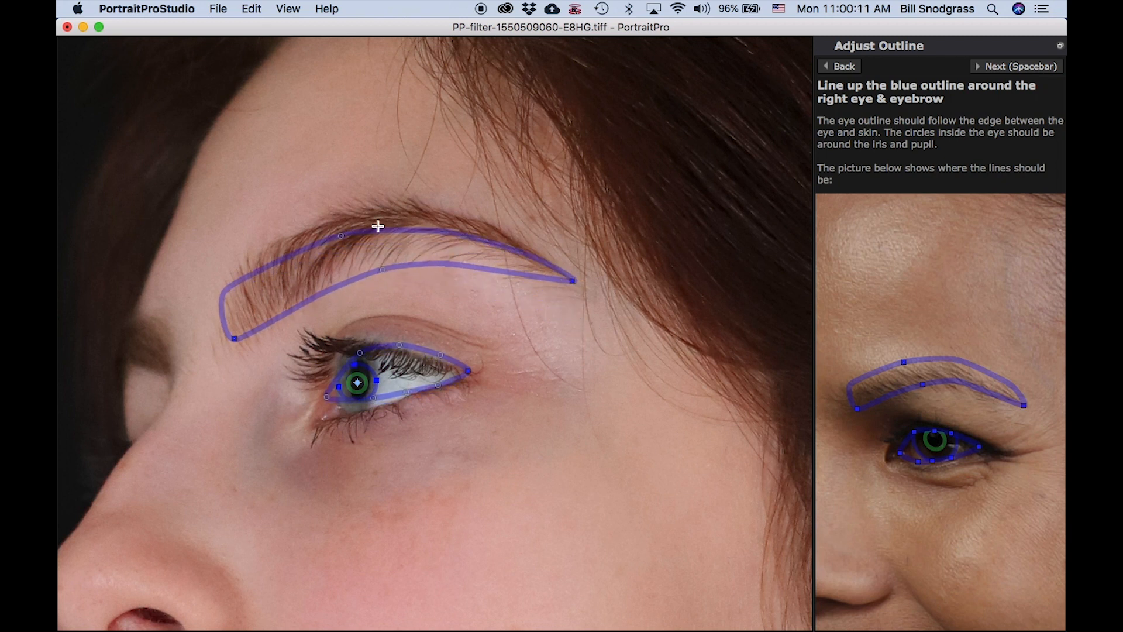
drag(344, 234, 361, 206)
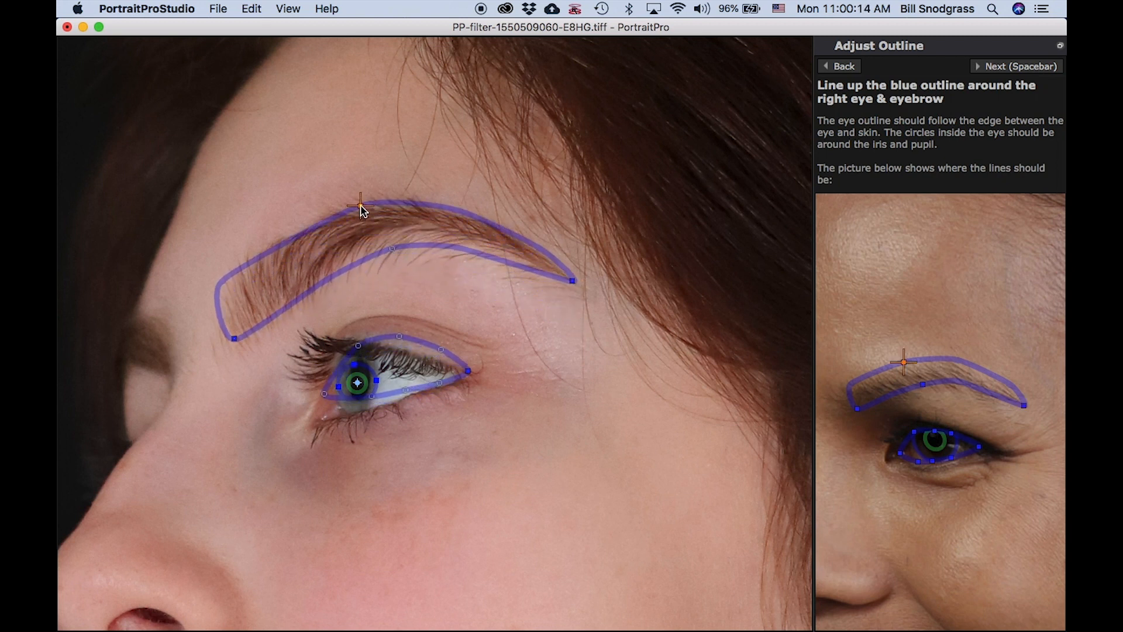
Fit the near eye outline by moving both corners and the upper and lower lid points onto the eyelid edges.
drag(324, 397, 325, 412)
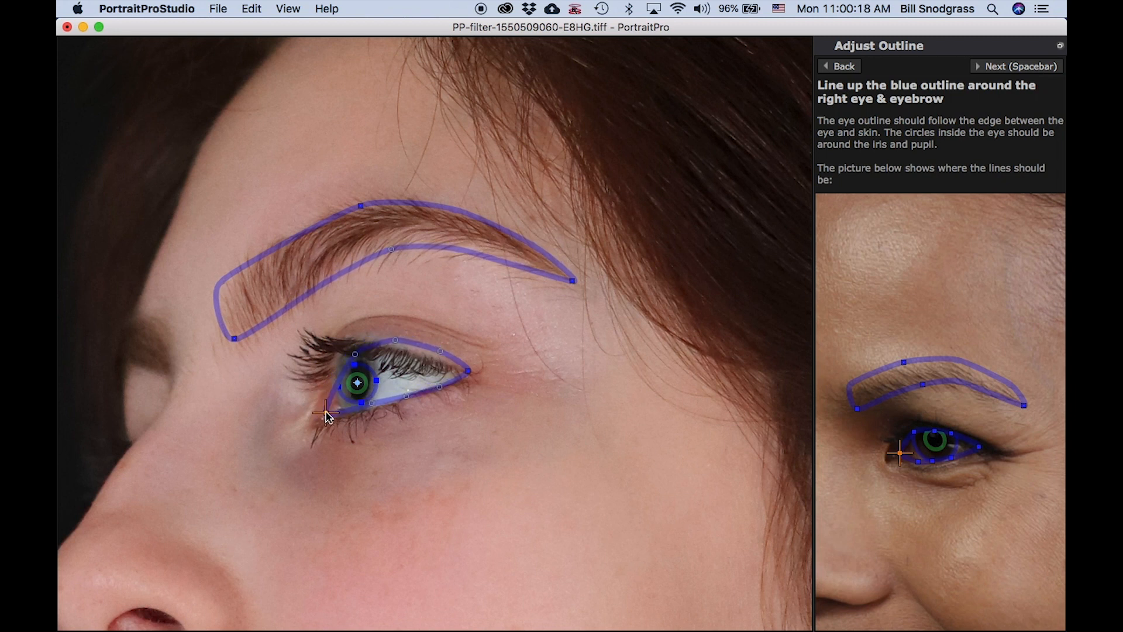
drag(357, 355, 341, 360)
drag(368, 405, 329, 418)
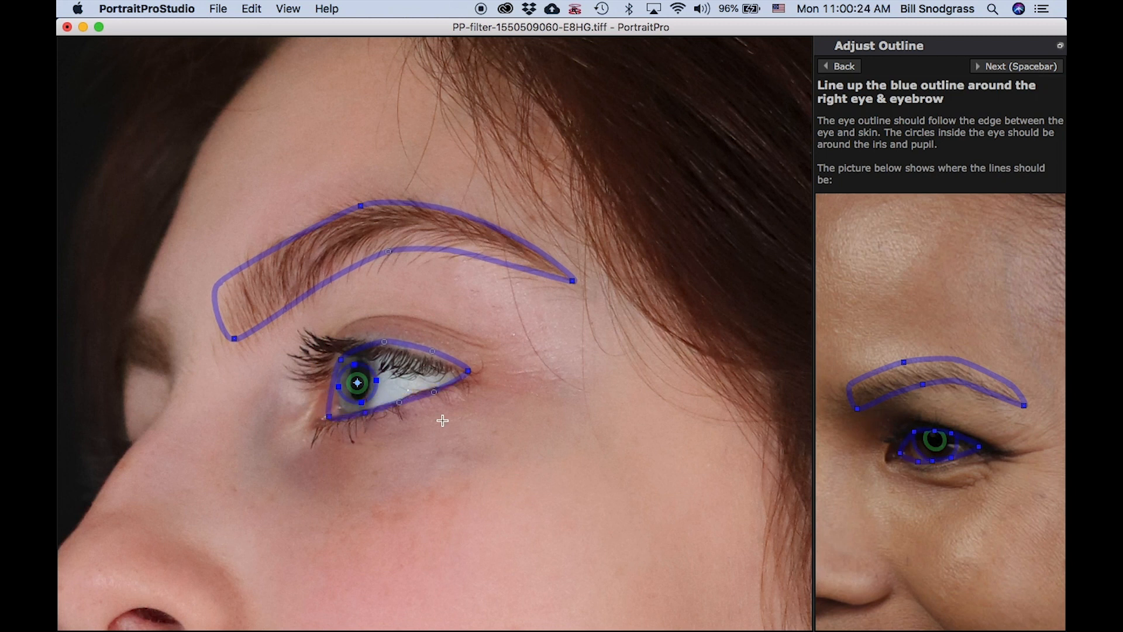
drag(468, 370, 468, 380)
drag(384, 344, 384, 354)
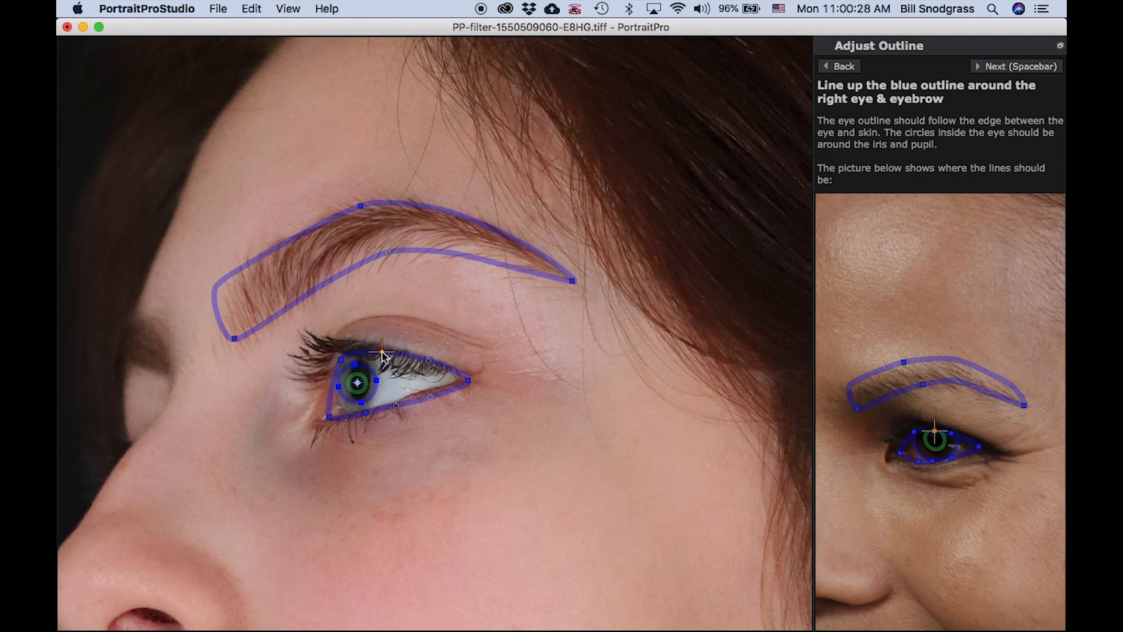
drag(329, 417, 324, 419)
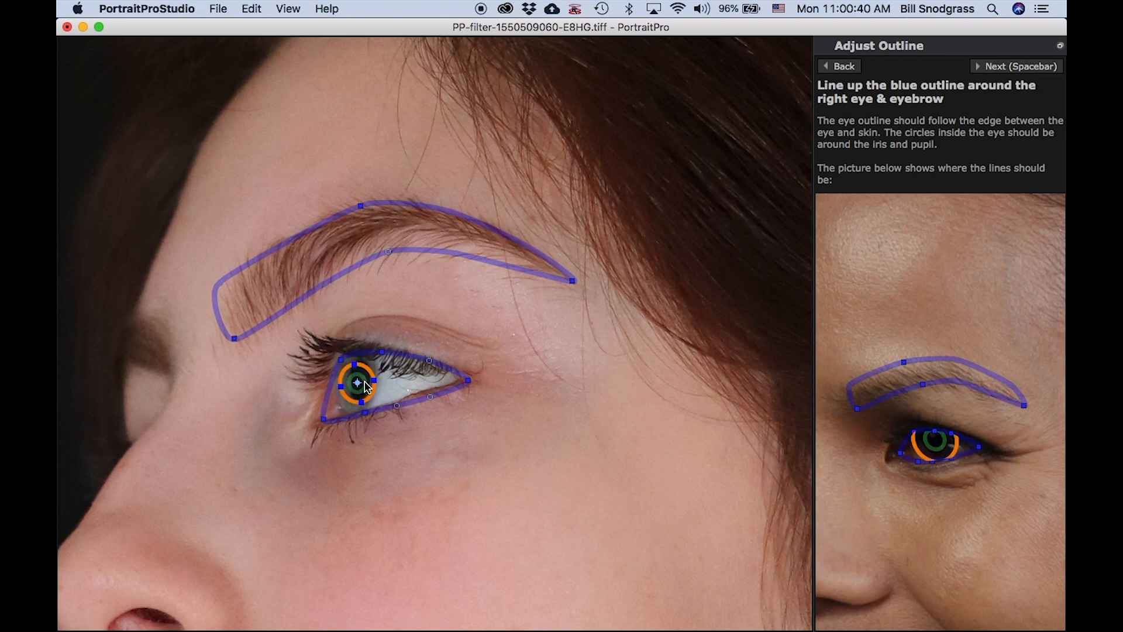
Center and resize the near eye's circles around the iris and pupil, and continue to the mouth and nose.
drag(365, 382, 358, 384)
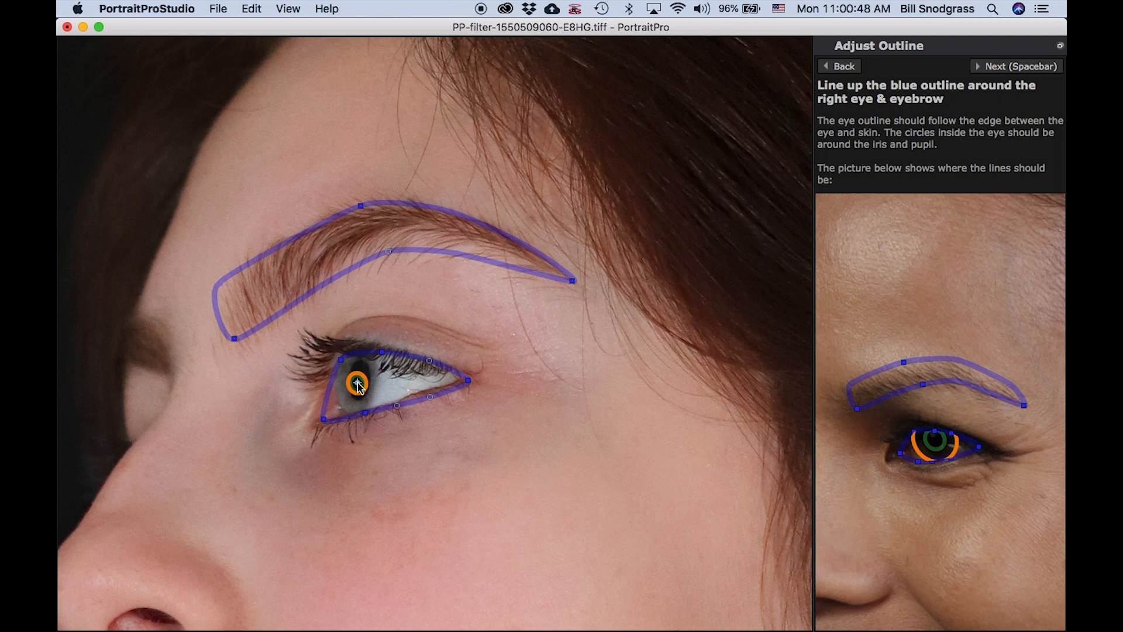
drag(358, 384, 358, 379)
drag(358, 397, 360, 395)
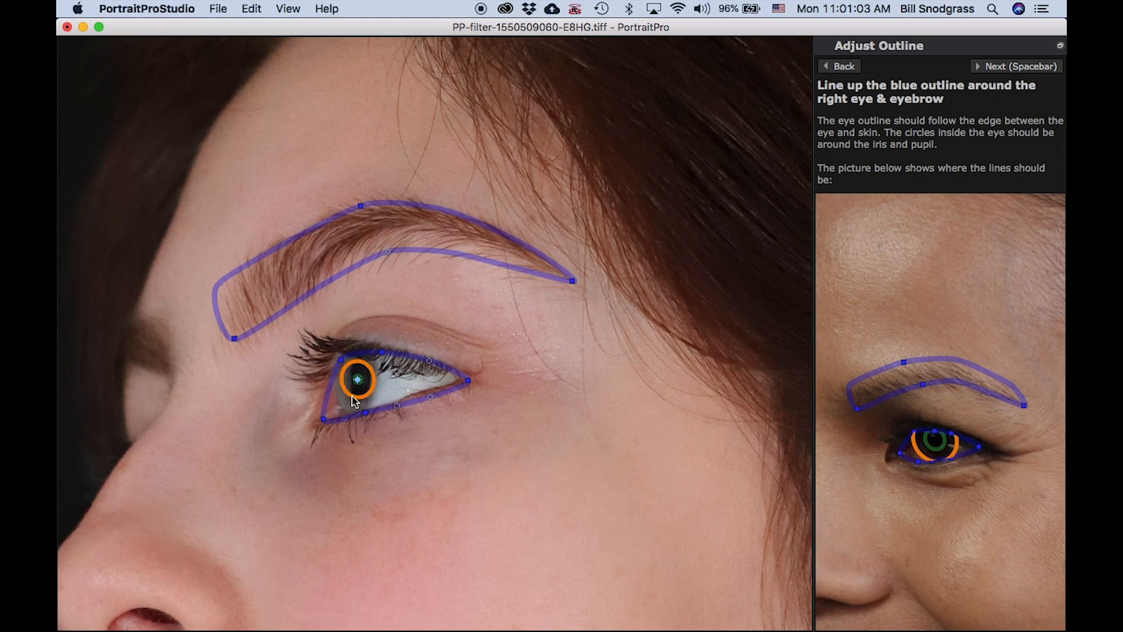
drag(358, 380, 355, 385)
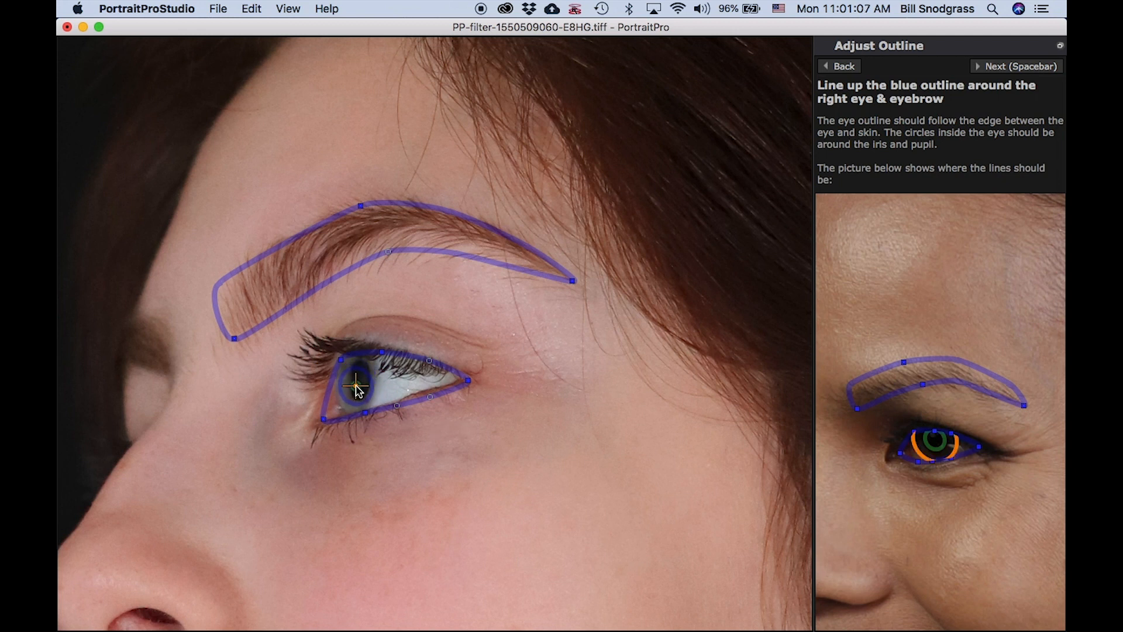
click(355, 367)
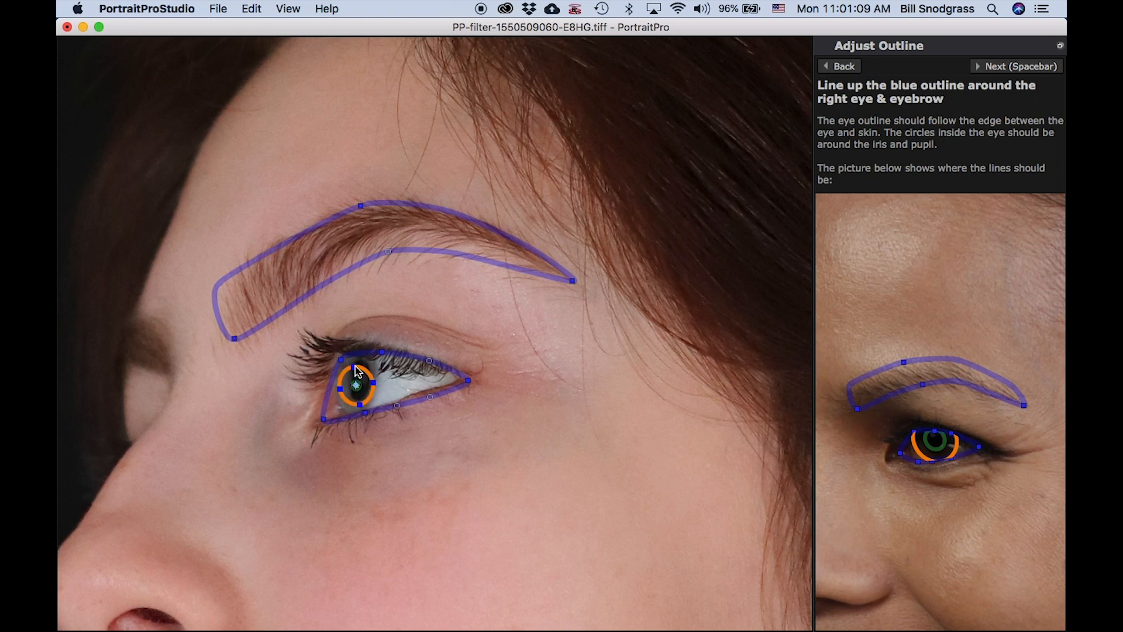
drag(353, 368, 354, 360)
drag(358, 383, 359, 381)
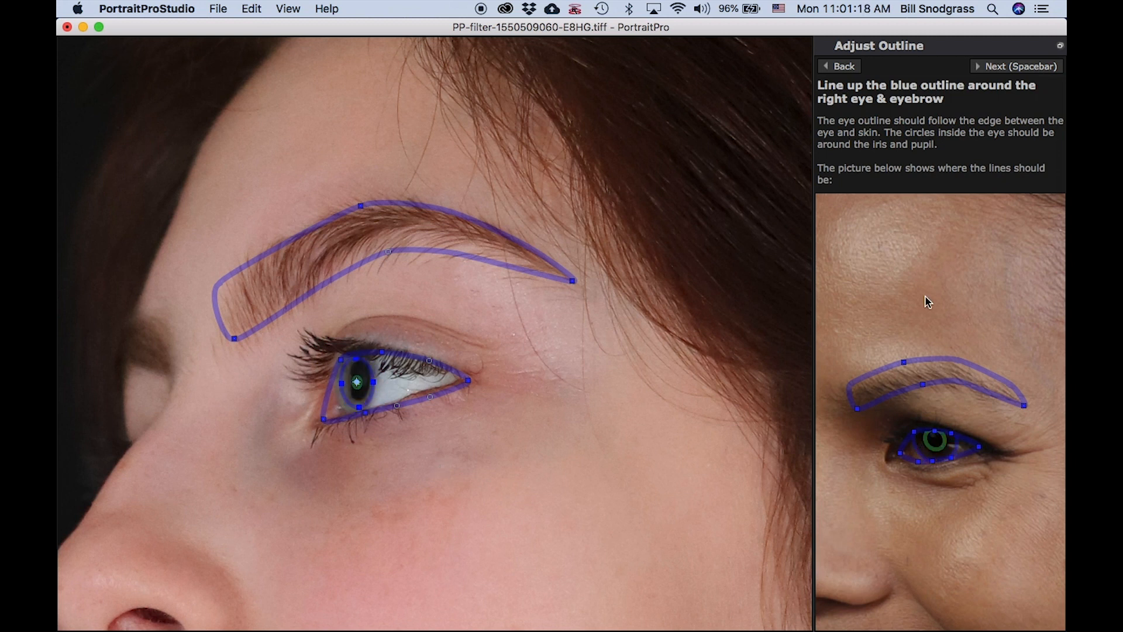
click(1001, 67)
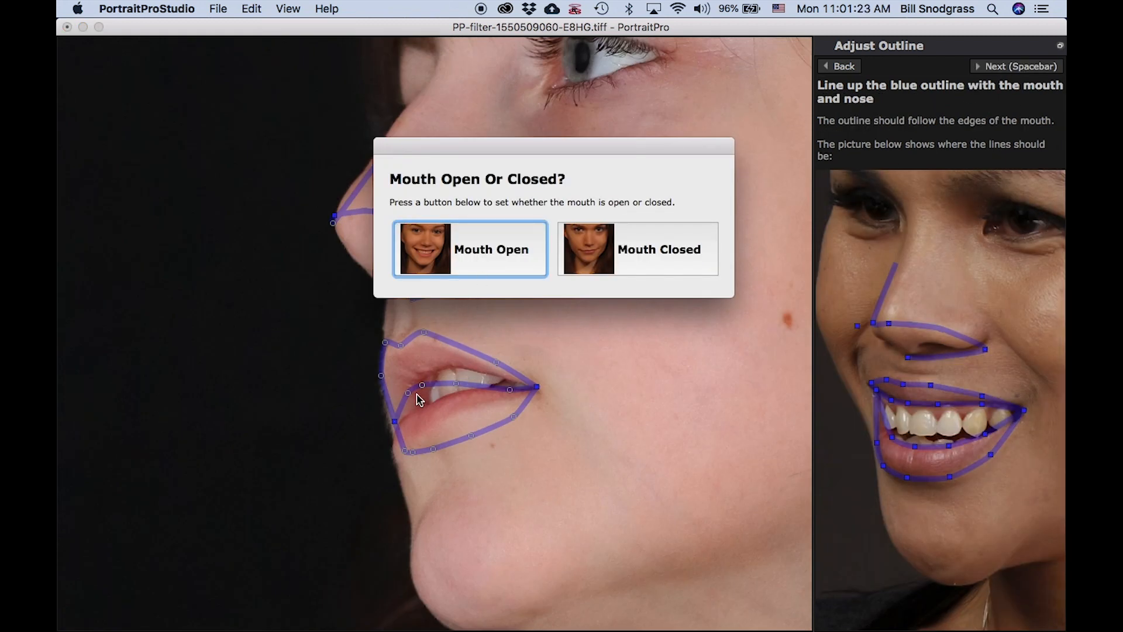
Set the mouth as open, and move the front upper lip point, the far mouth corner and the lower lip edge onto the lips.
click(498, 274)
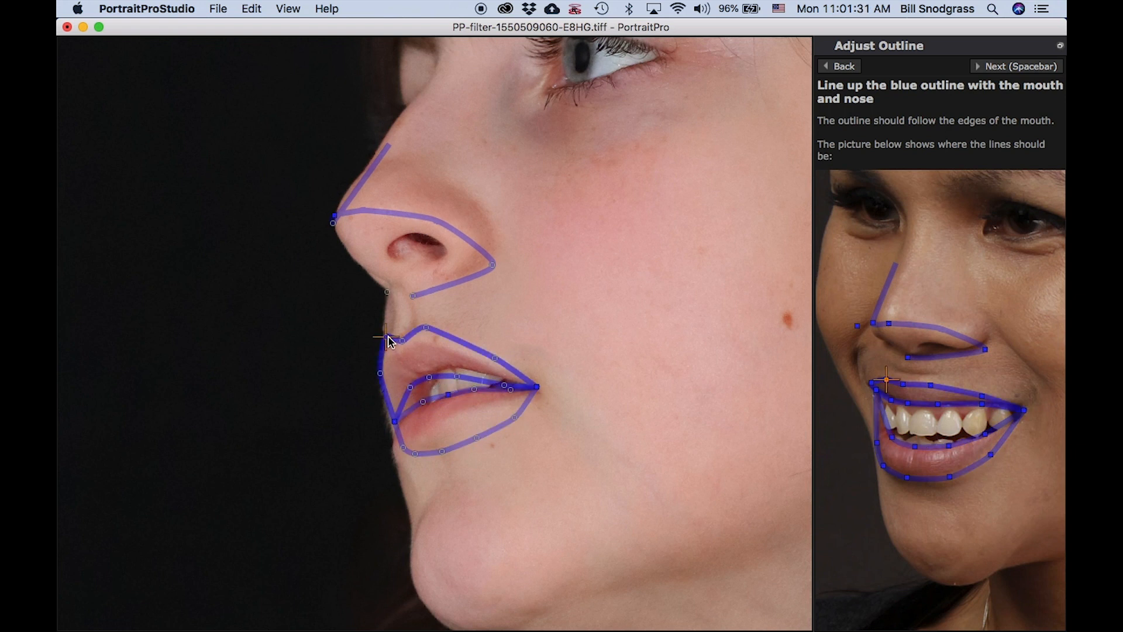
drag(387, 337, 386, 343)
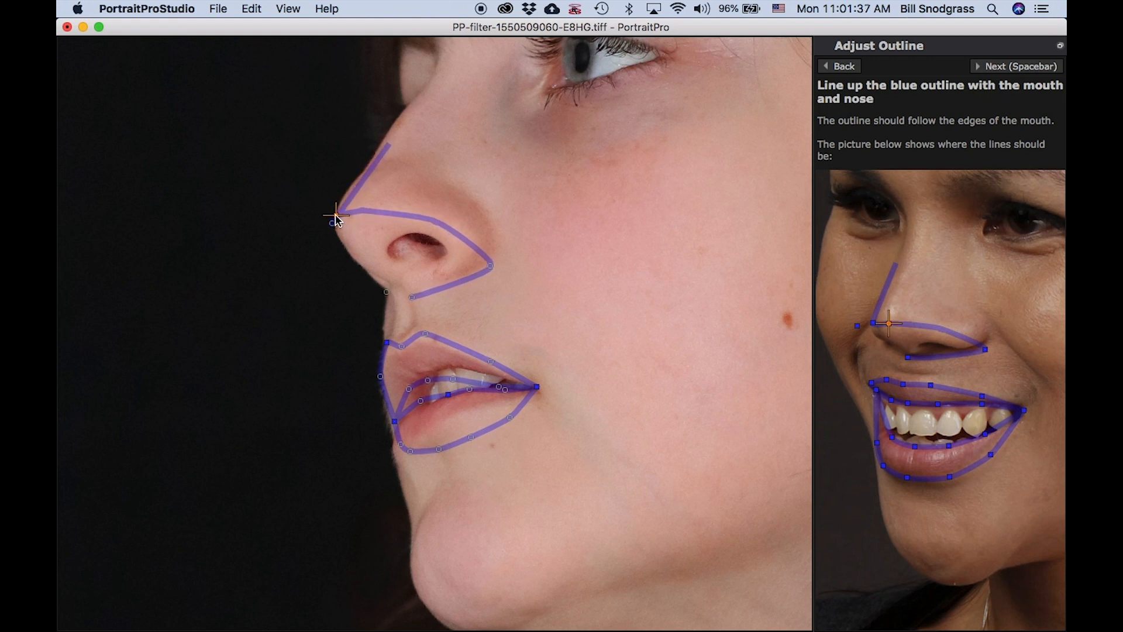
drag(445, 445, 389, 428)
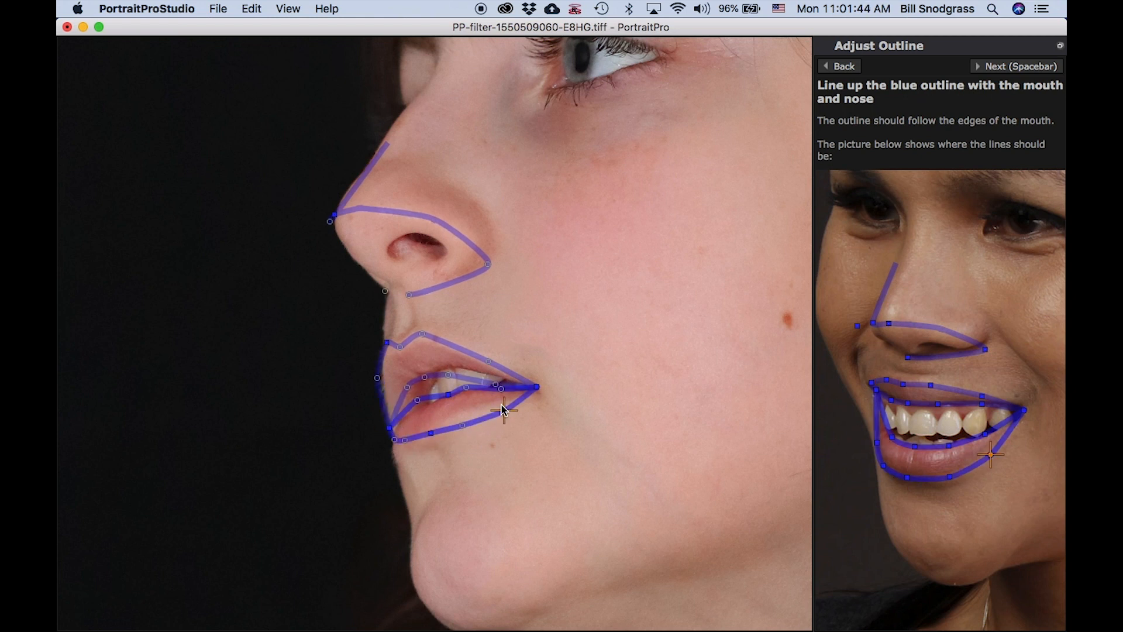
Fit the inner lip lines around the mouth opening, lower the upper lip's peak points onto the lip edge, and continue to the face outline.
drag(500, 386, 509, 381)
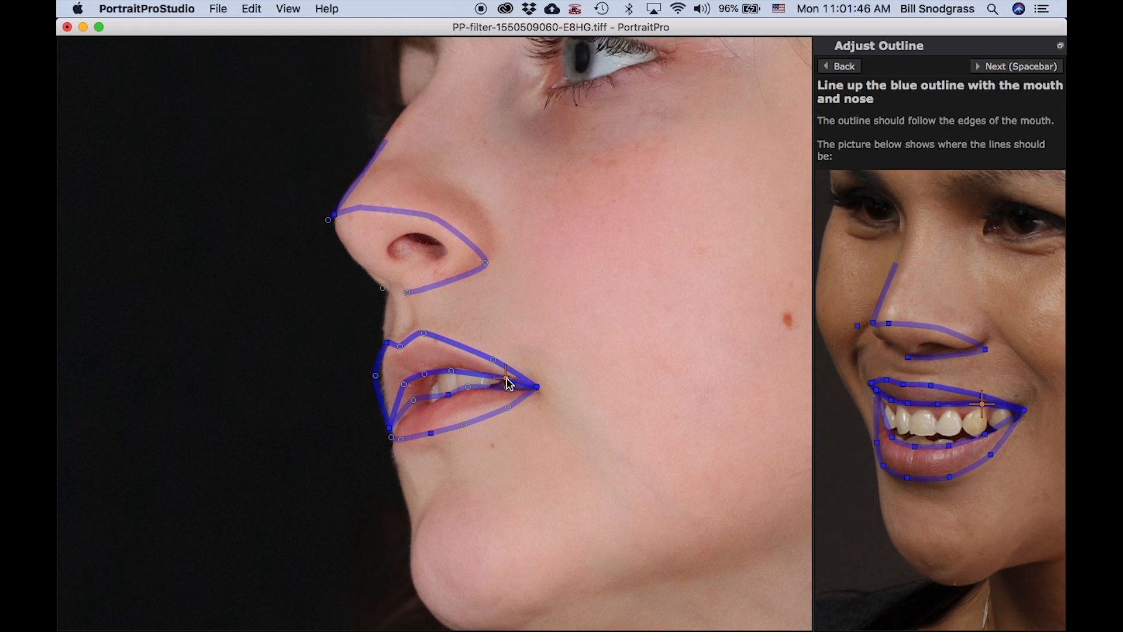
drag(424, 377, 438, 372)
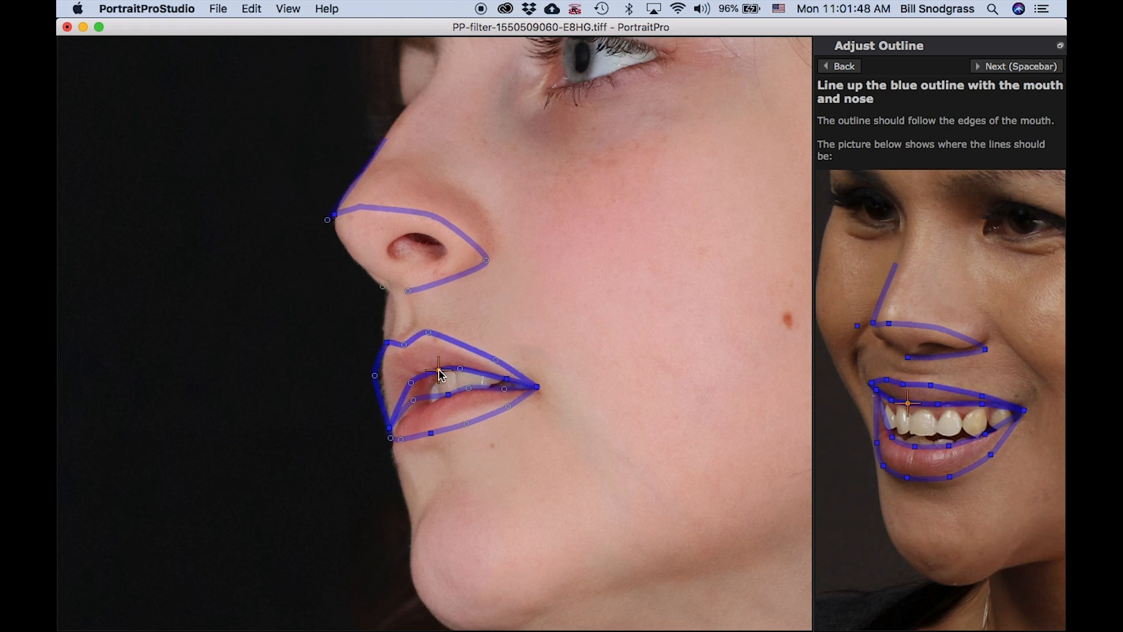
drag(418, 400, 422, 405)
drag(388, 343, 429, 345)
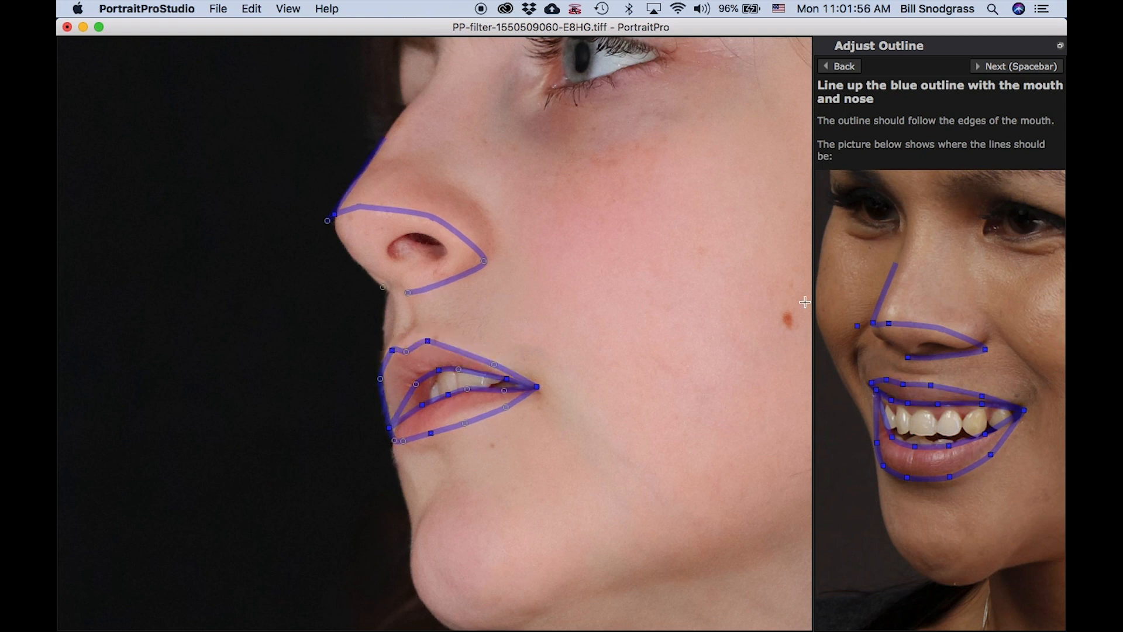
click(1013, 69)
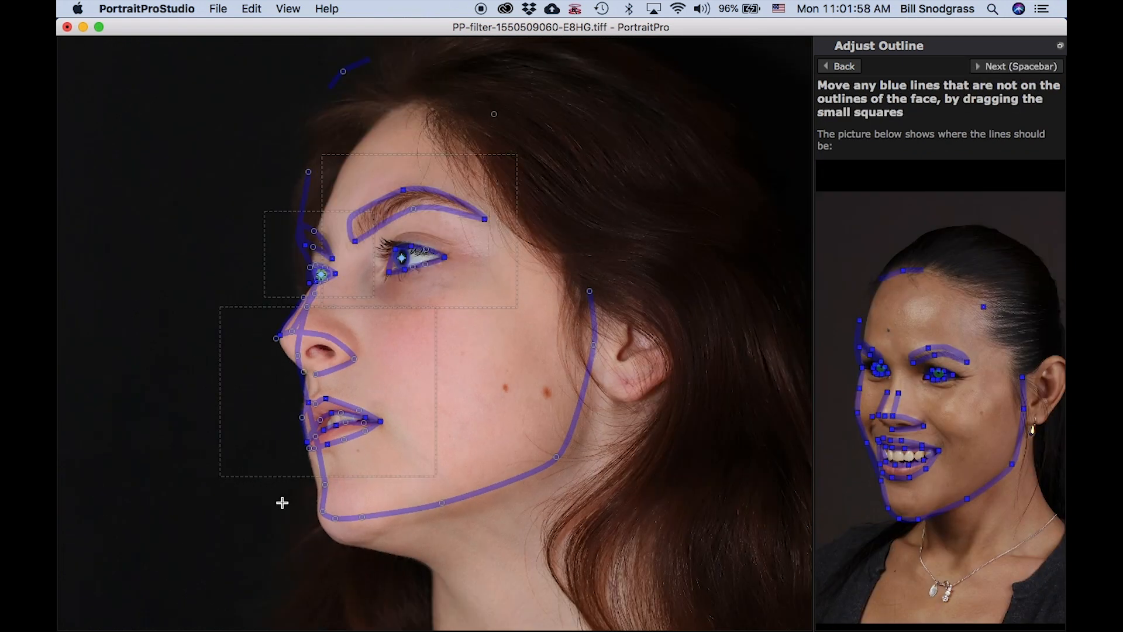
Fit the face outline by moving the chin, brow-side and forehead points onto the profile edge, and continue to the enhancement stage.
drag(322, 509, 331, 535)
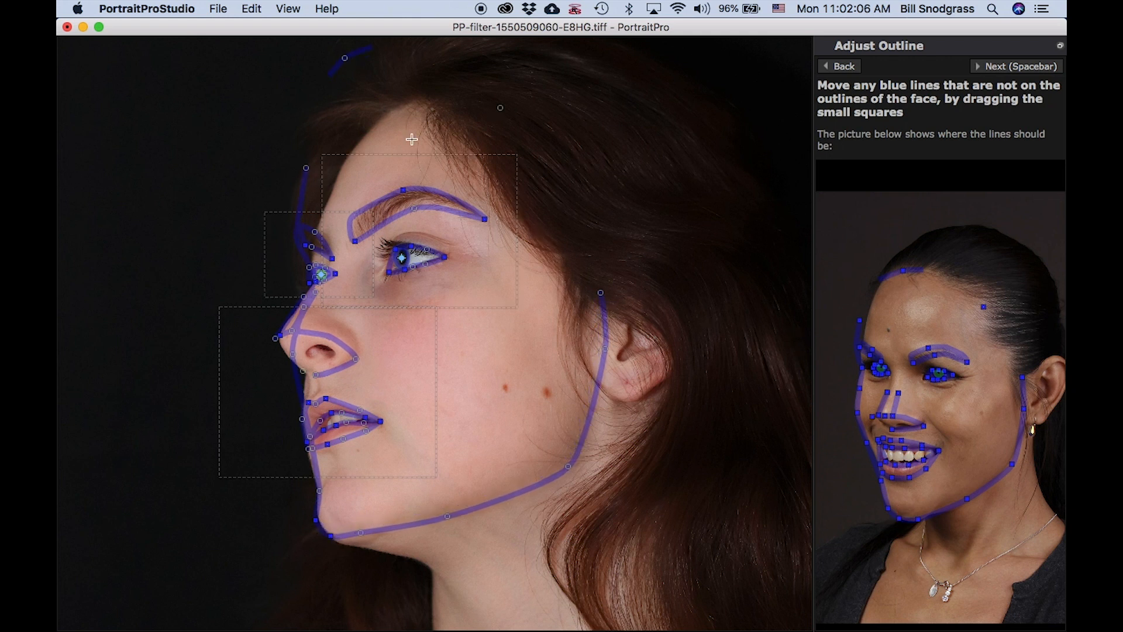
drag(310, 164, 384, 173)
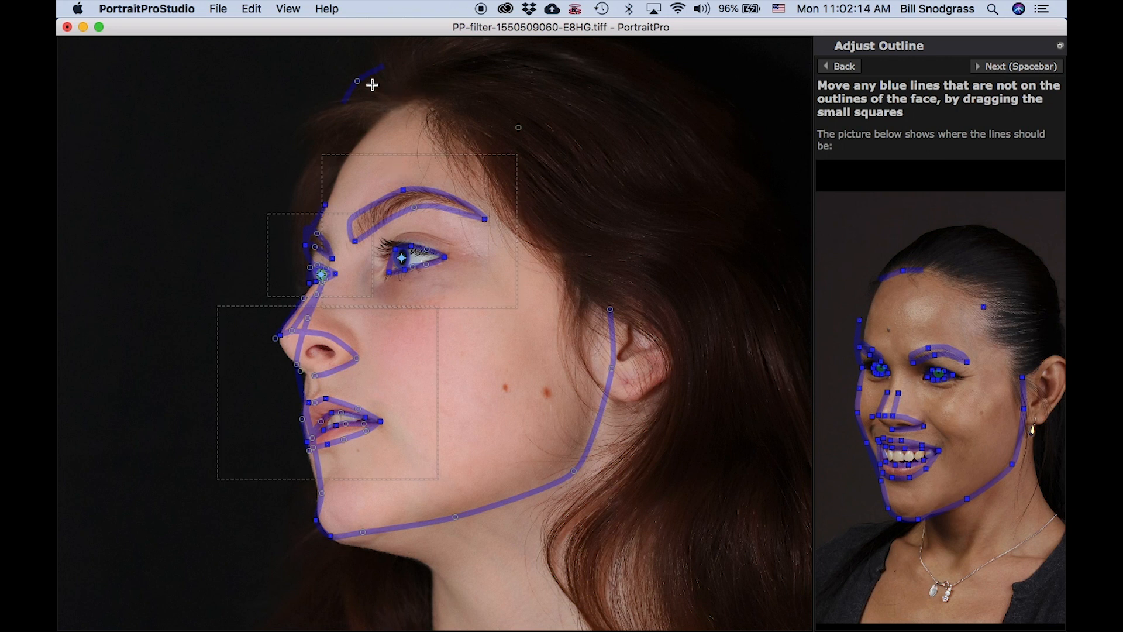
drag(369, 86, 456, 134)
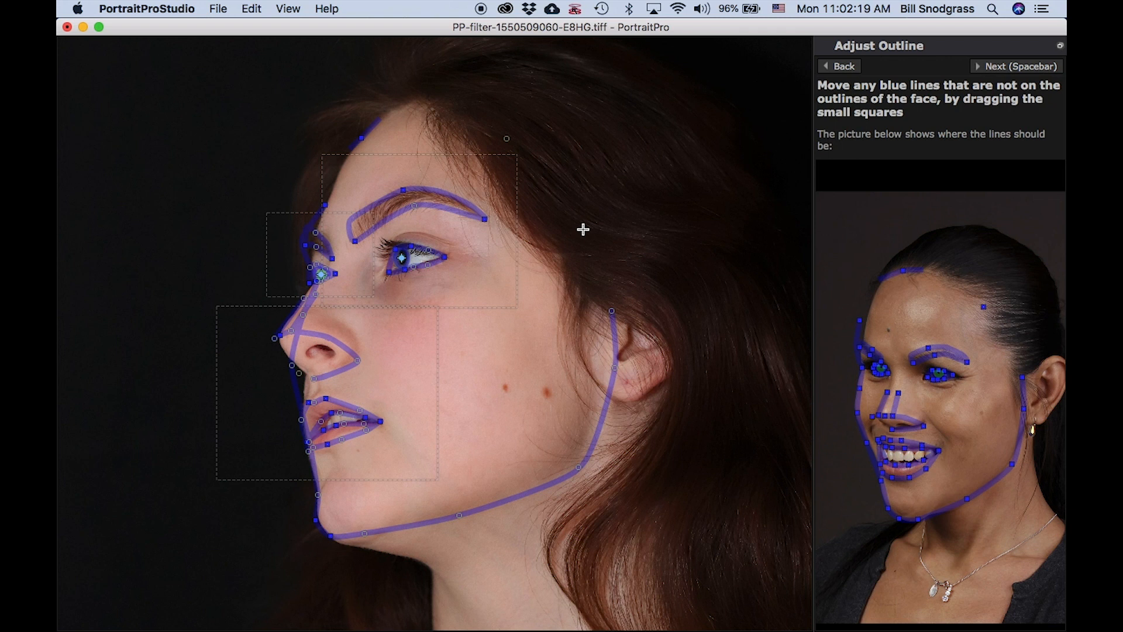
click(1023, 69)
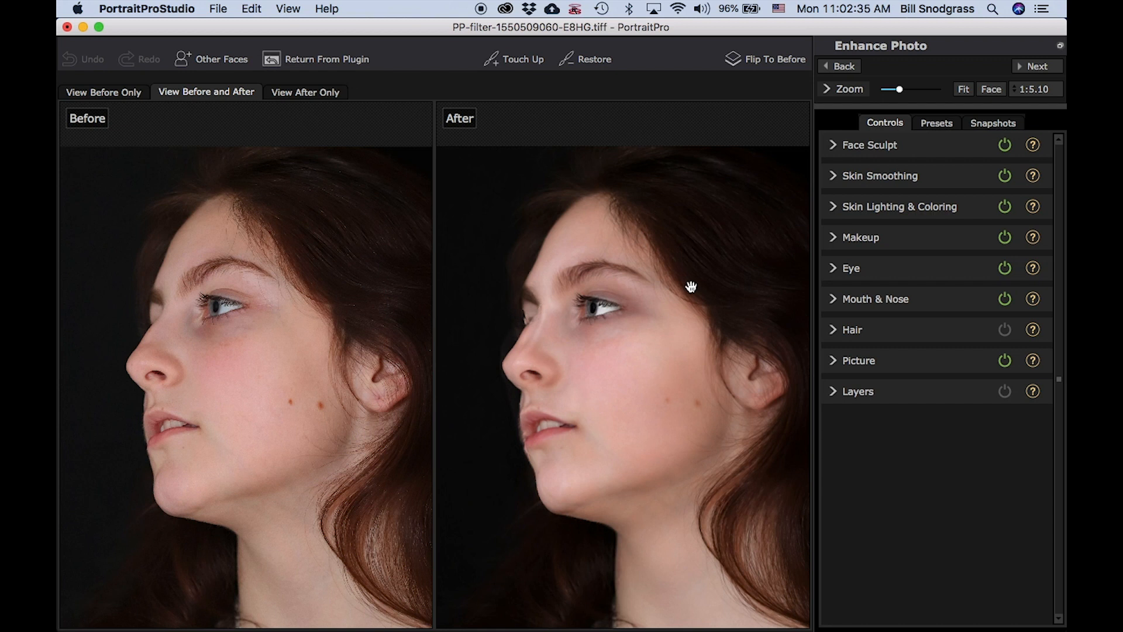
Compare the face with Skin Lighting & Coloring off and on, and leave that section switched off.
scroll(659, 449, up, 3)
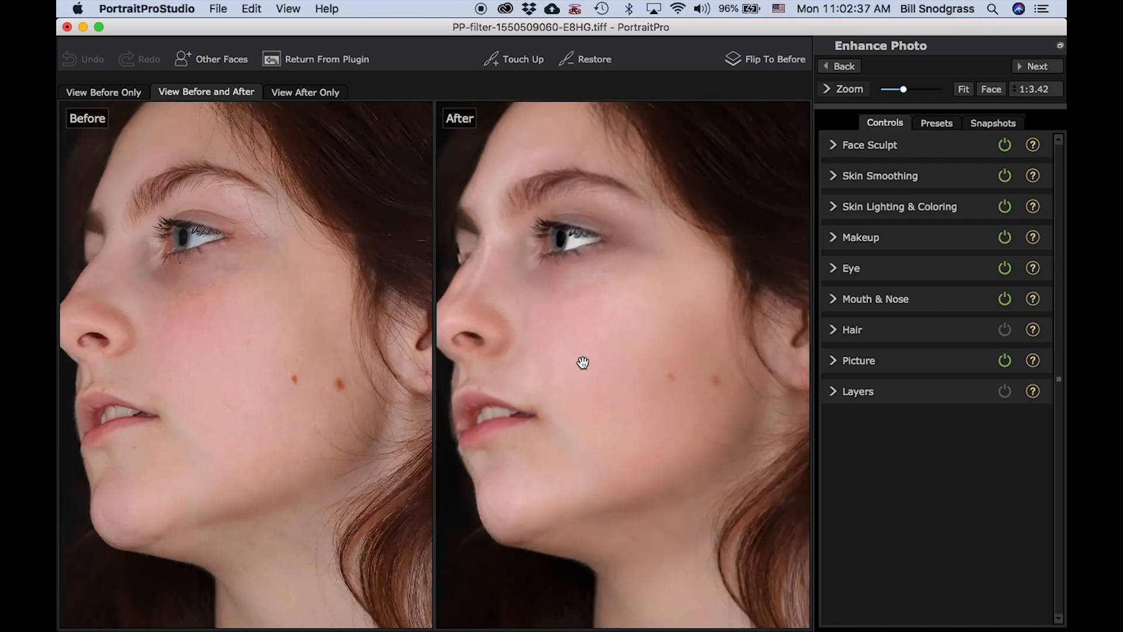
scroll(616, 393, up, 2)
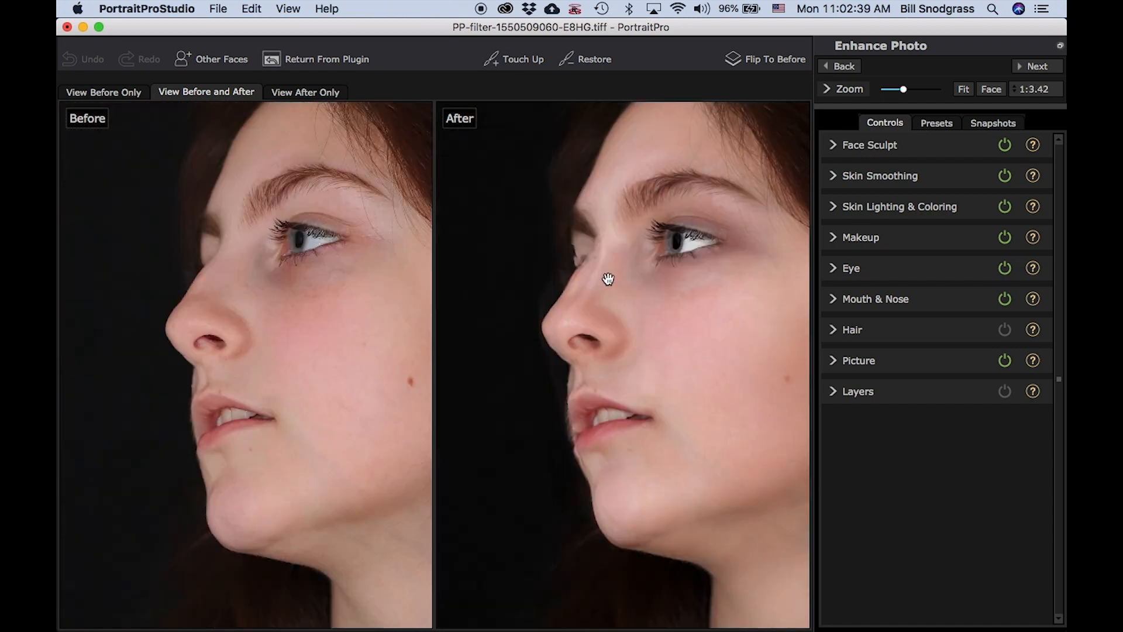
mouse_move(250, 281)
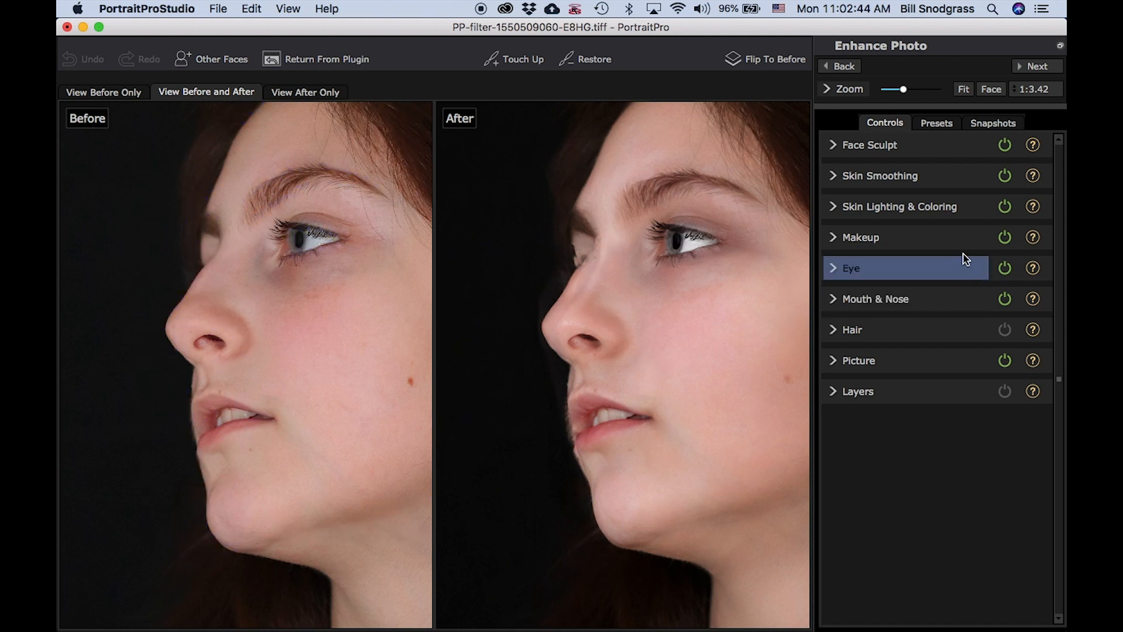
click(1004, 207)
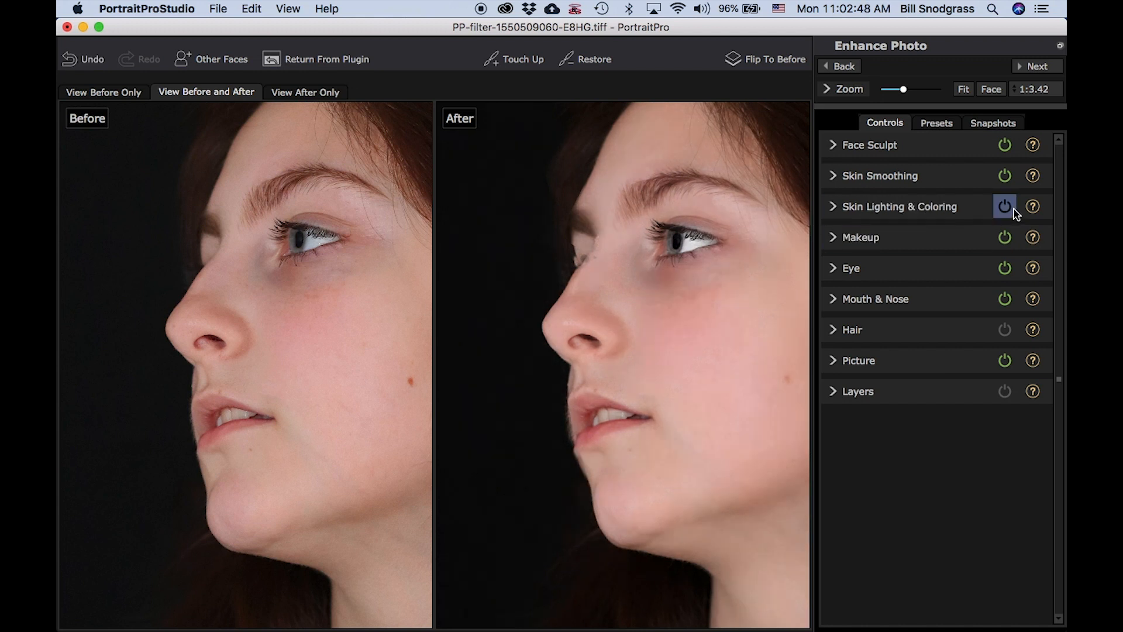
click(1005, 208)
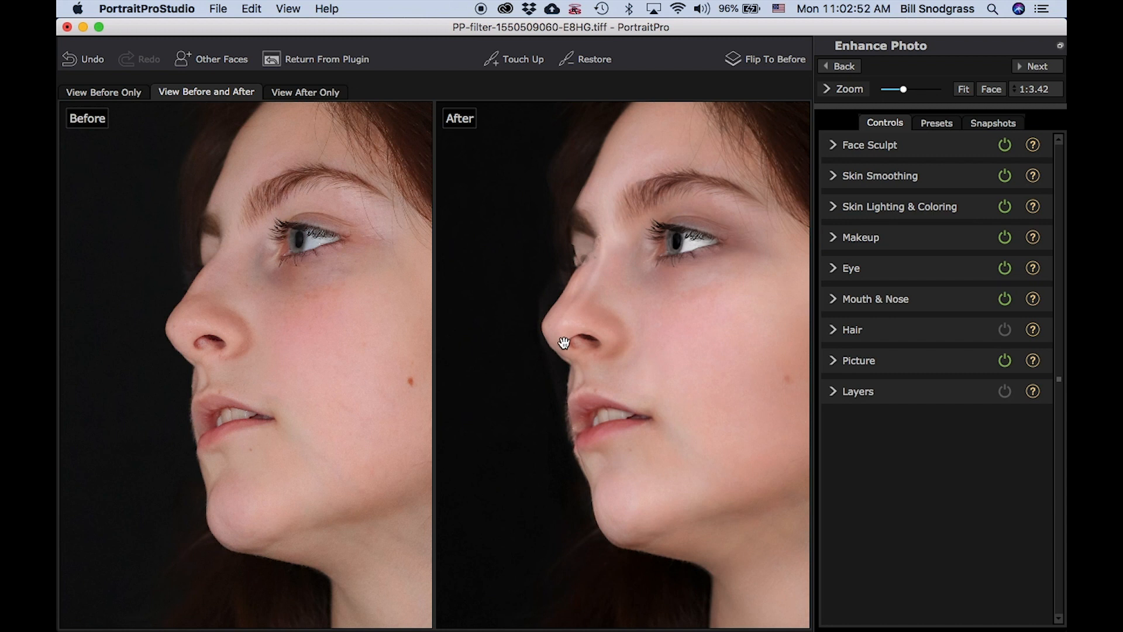
click(1004, 208)
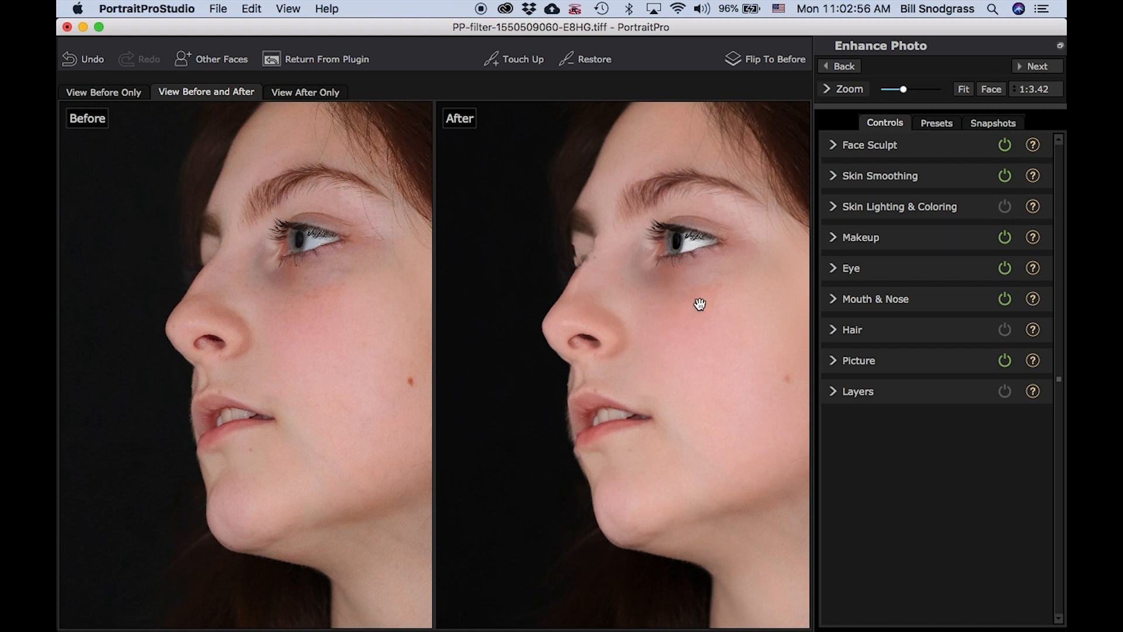
Set Brighten Iris to 83 in the eye controls, and refit the near eye's iris circle around the iris and pupil.
drag(700, 303, 609, 371)
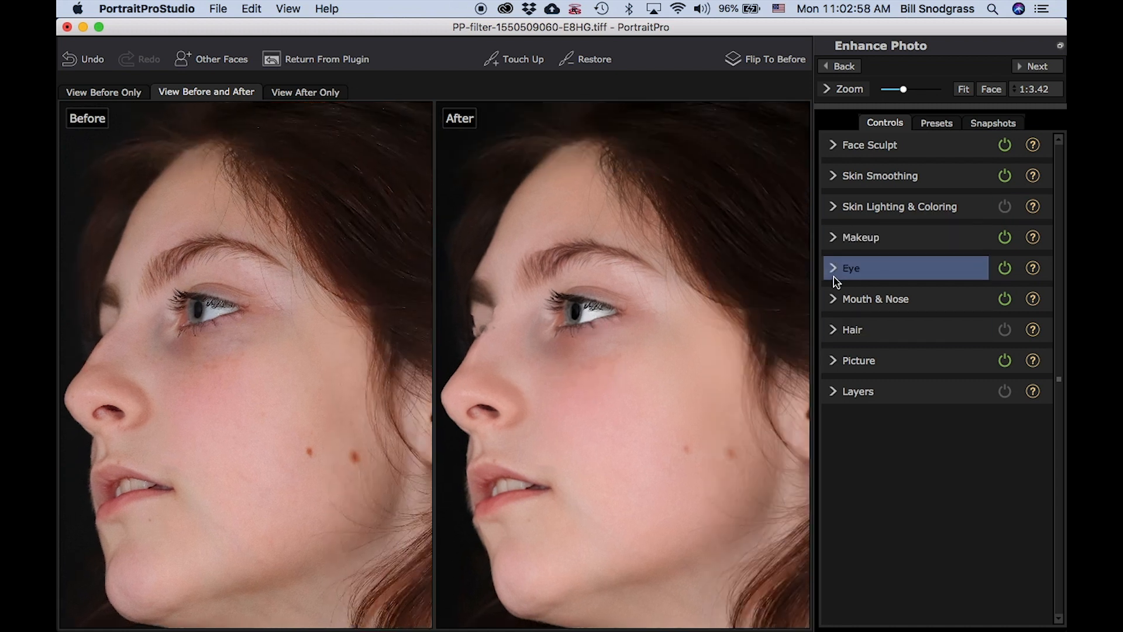
click(837, 270)
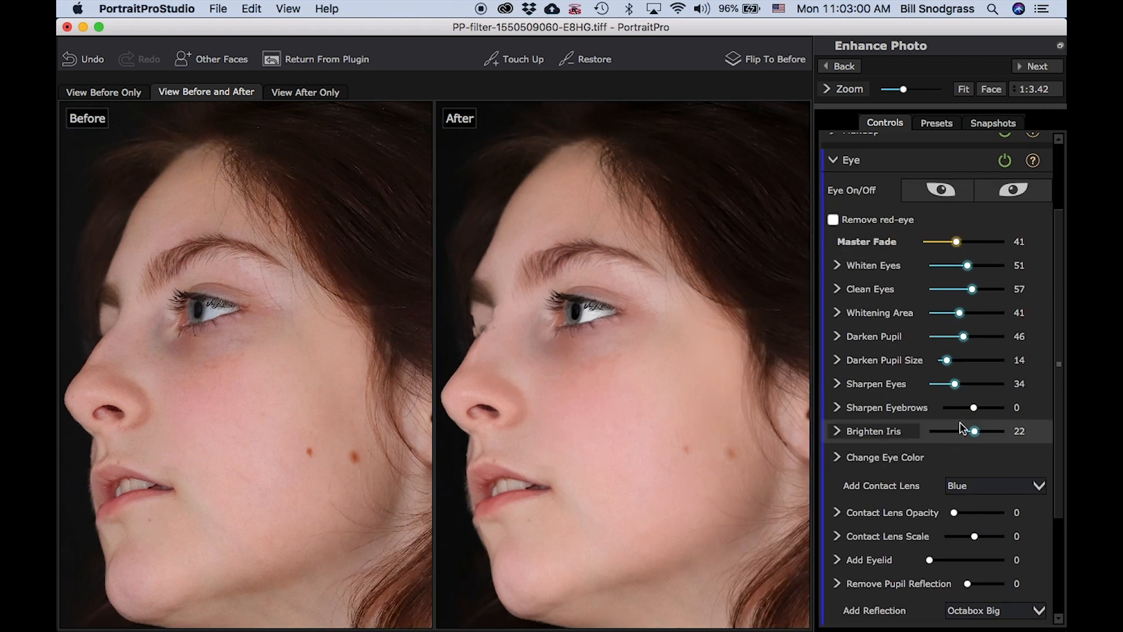
drag(978, 439, 998, 439)
scroll(195, 321, up, 2)
scroll(195, 321, up, 5)
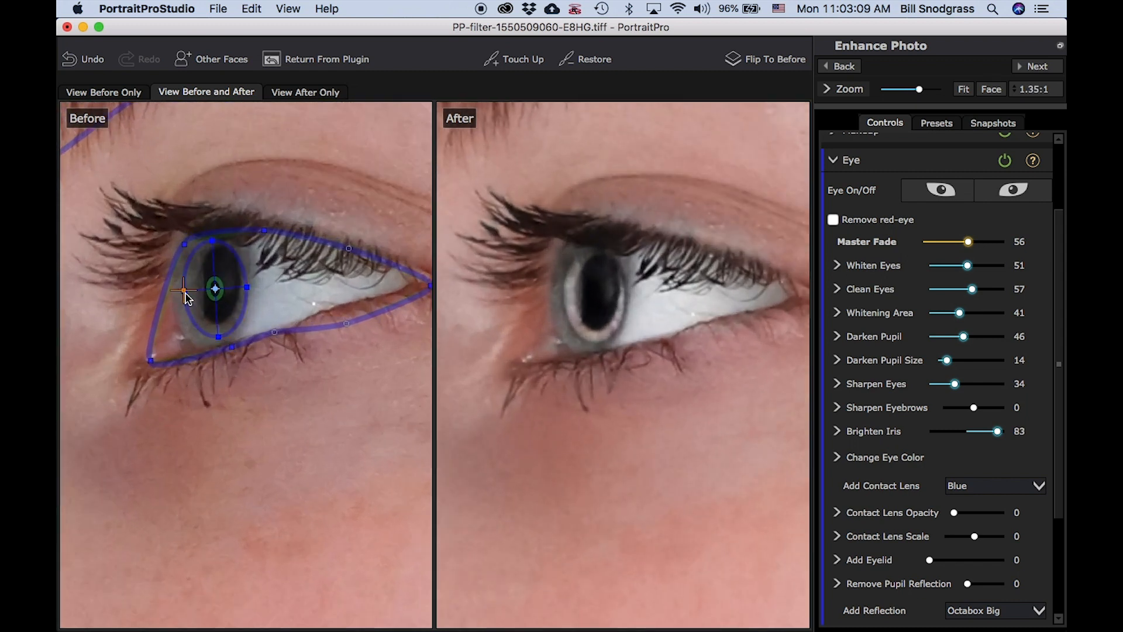
drag(184, 290, 176, 284)
mouse_move(219, 338)
mouse_down()
mouse_move(206, 340)
mouse_move(215, 346)
mouse_up()
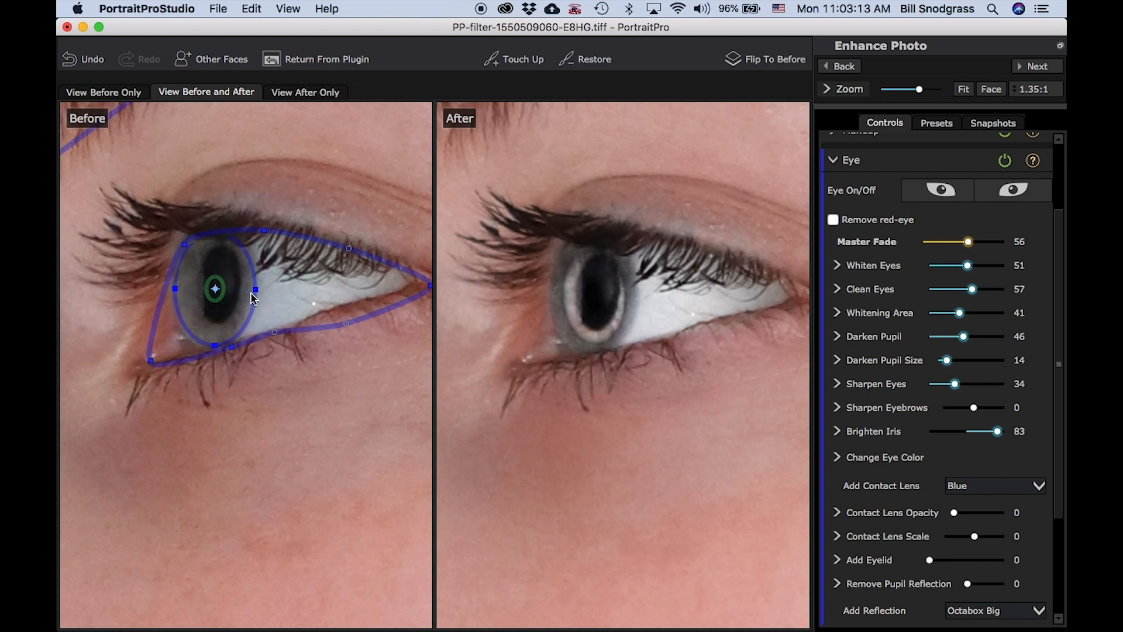
drag(256, 289, 206, 287)
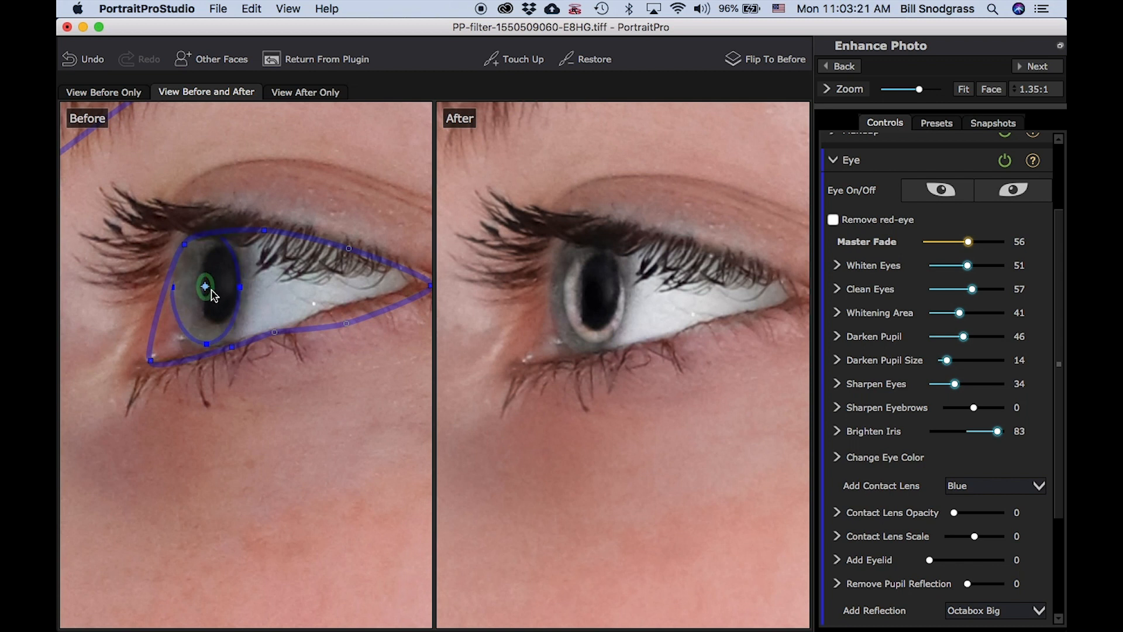
mouse_move(205, 289)
mouse_down()
mouse_move(237, 299)
mouse_move(217, 287)
mouse_up()
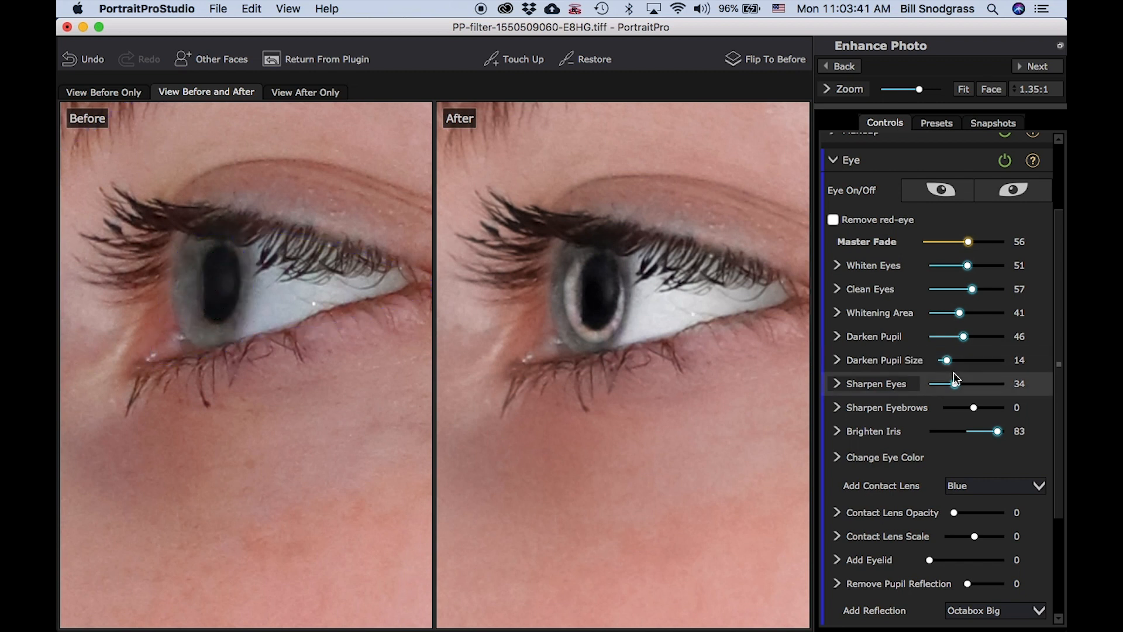
Set Darken Pupil to 0, Brighten Iris to 55 and Sharpen Eyes to 53, and refine the iris circle's edge points.
drag(964, 337, 870, 338)
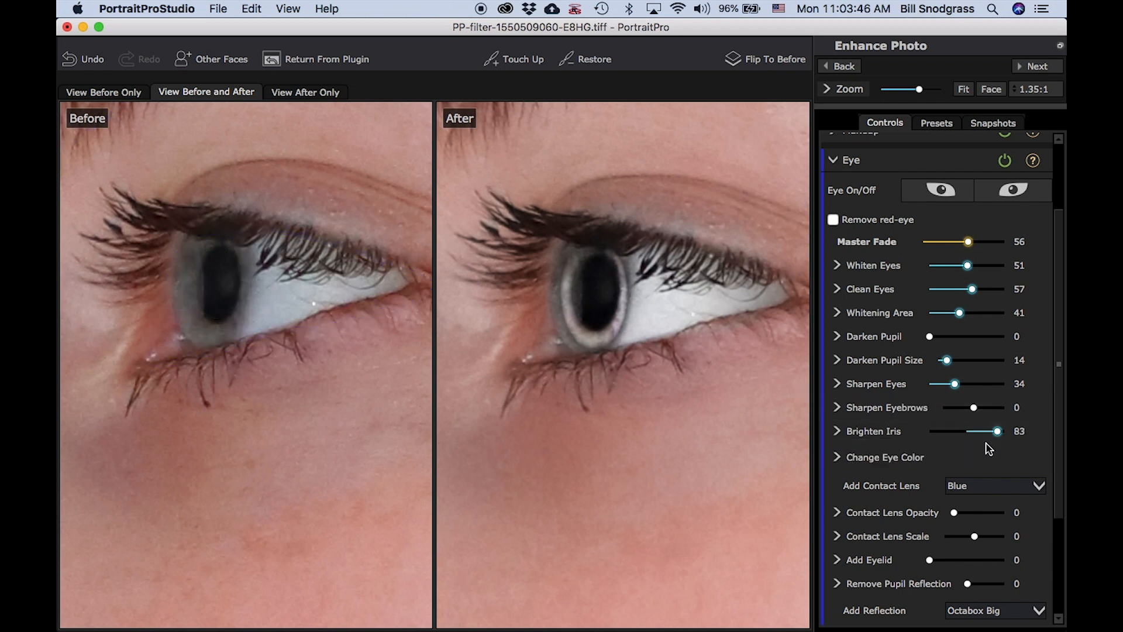
drag(997, 431, 989, 432)
drag(181, 287, 170, 293)
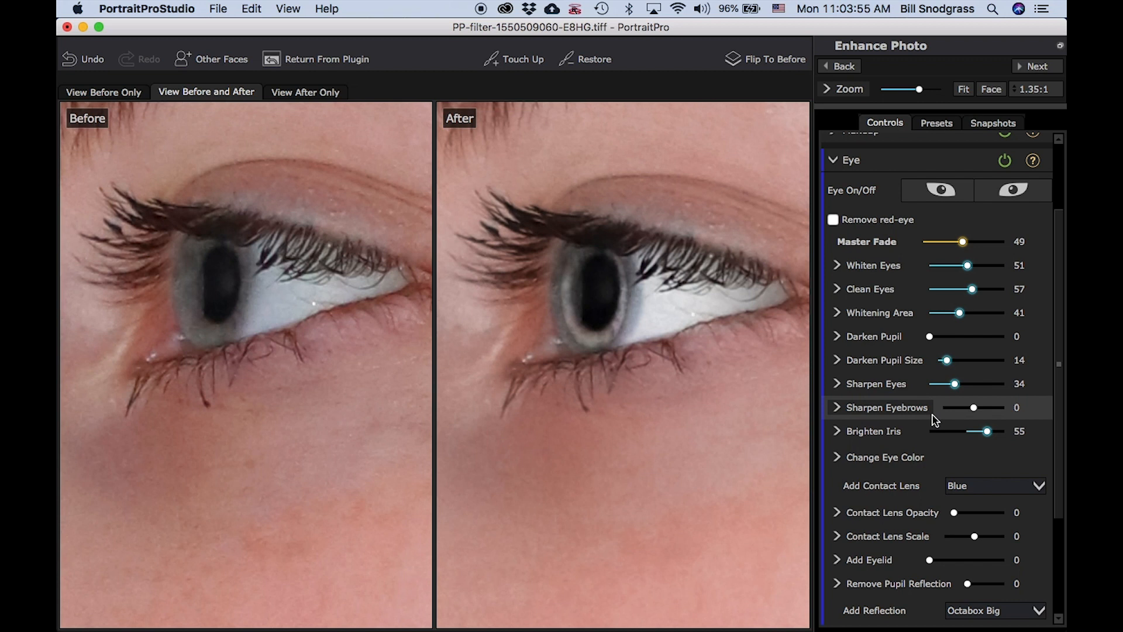
drag(954, 384, 968, 387)
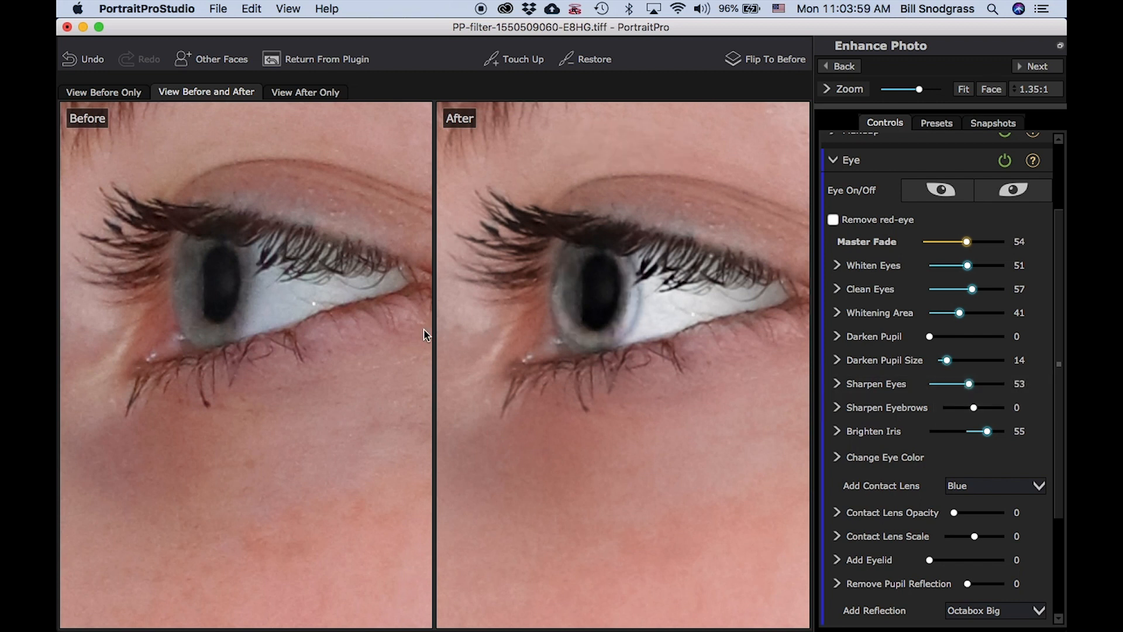
drag(264, 291, 256, 291)
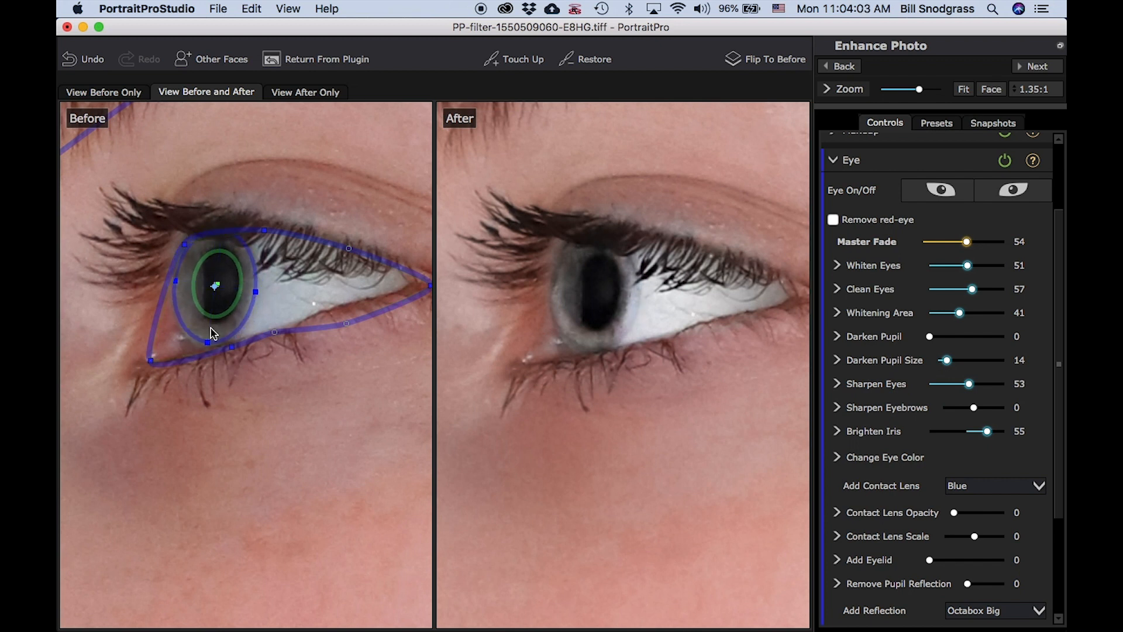
drag(208, 340, 208, 349)
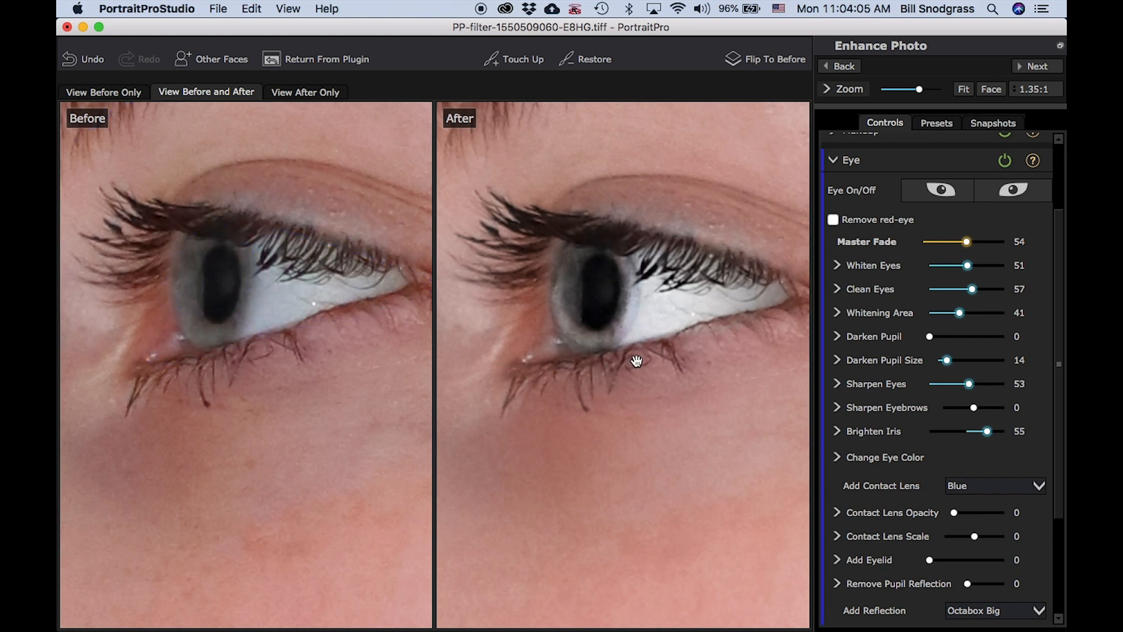
Examine the before and after portraits from the eye out to the full figure, and review the remaining eye controls.
scroll(616, 344, down, 1)
scroll(616, 343, down, 5)
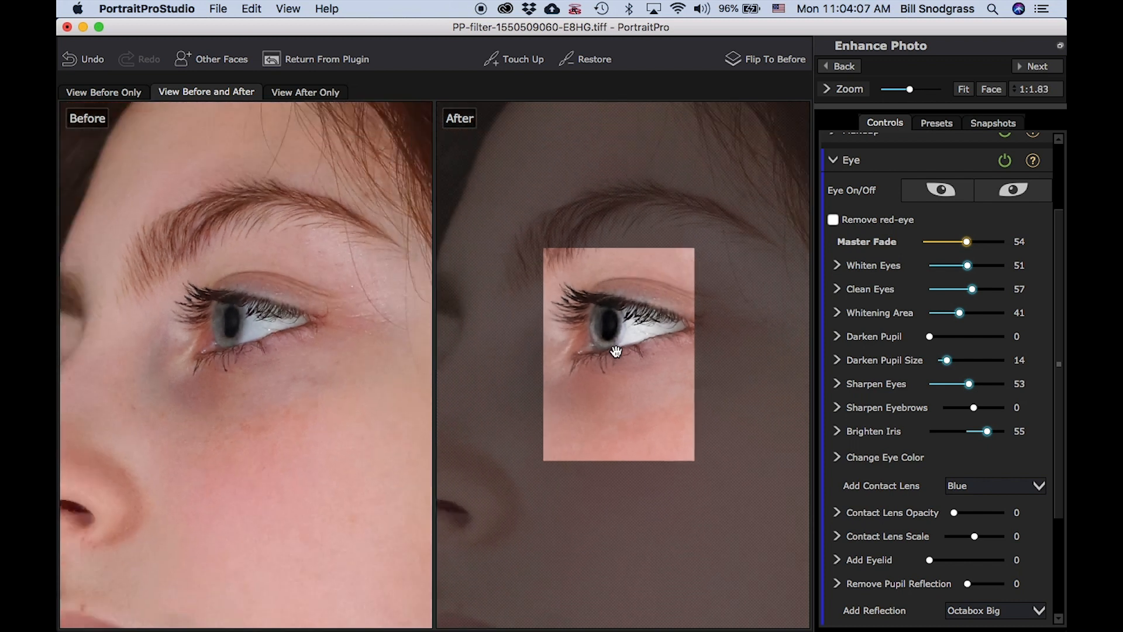
scroll(639, 389, down, 2)
scroll(655, 477, down, 1)
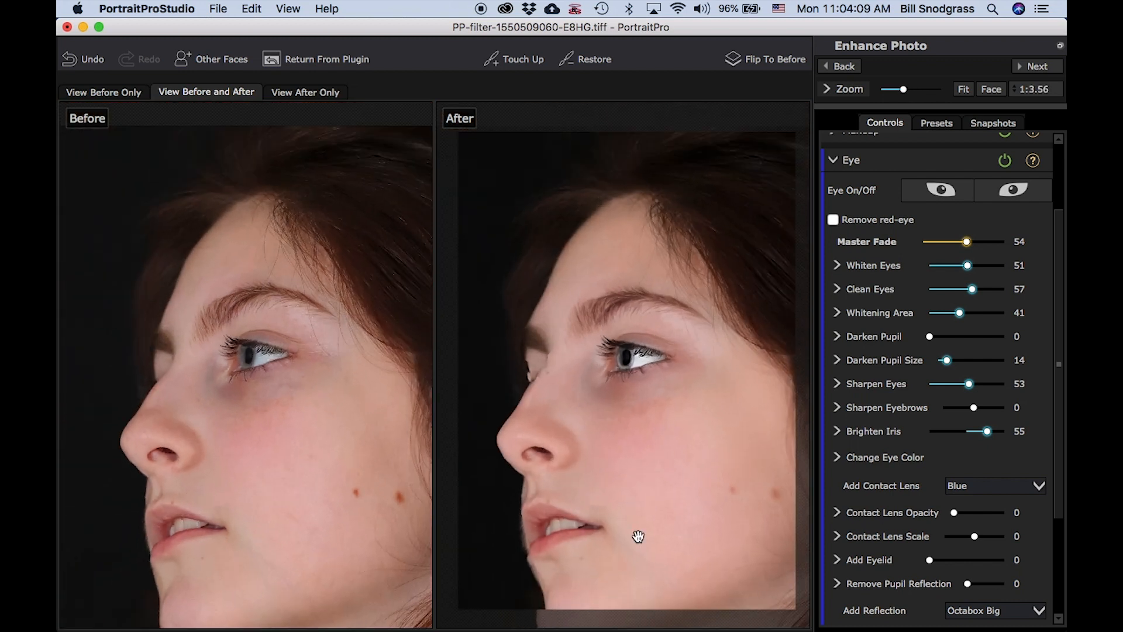
scroll(907, 463, down, 3)
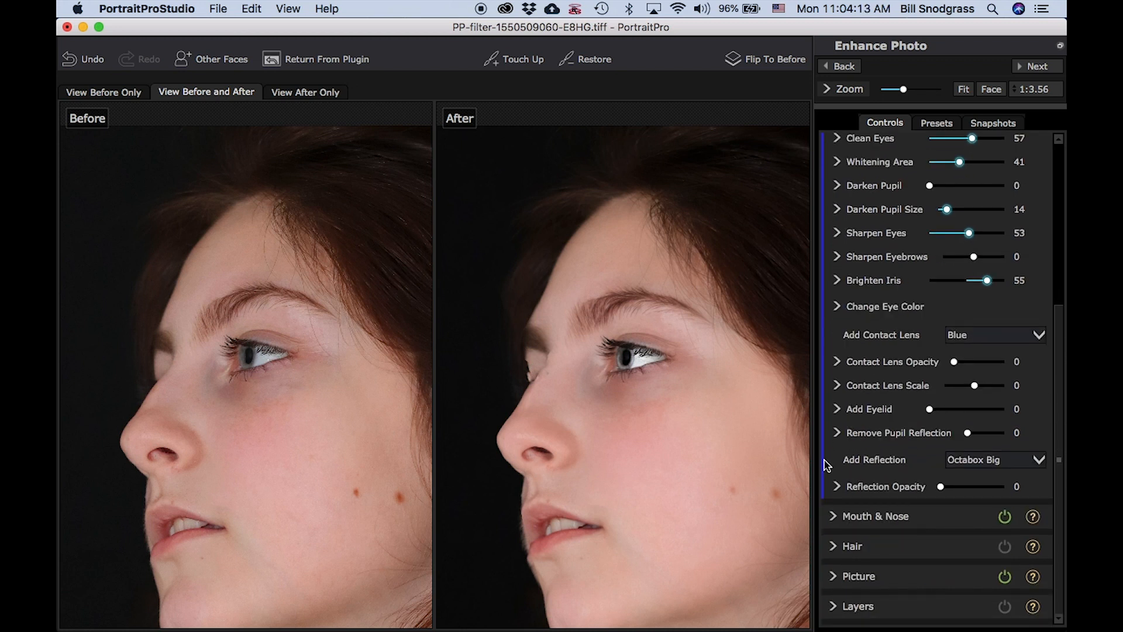
scroll(667, 427, down, 8)
drag(627, 463, 623, 299)
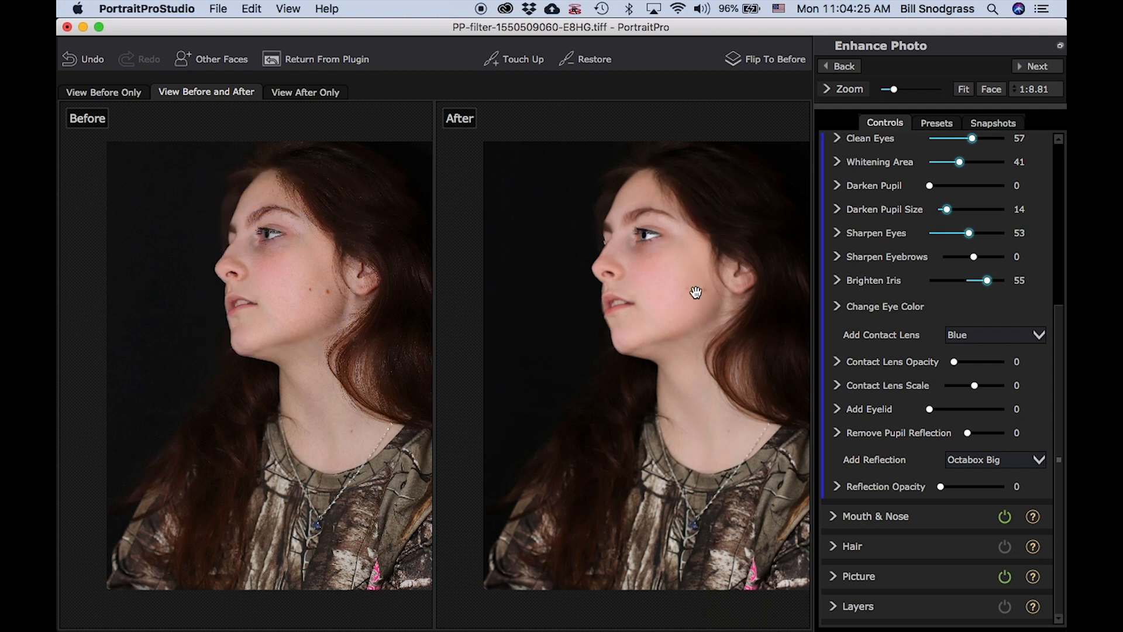
scroll(946, 401, up, 3)
scroll(946, 402, up, 1)
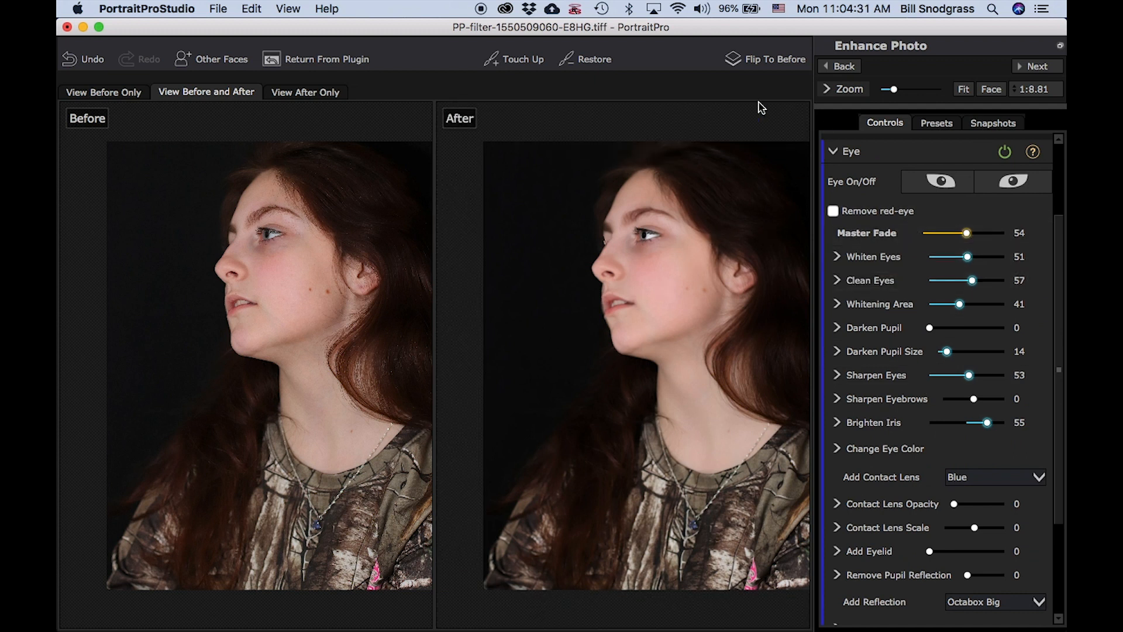
Return the retouched portrait to Photoshop and compare it with the last Spot Healing Brush history state, leaving the PortraitPro state active.
click(339, 56)
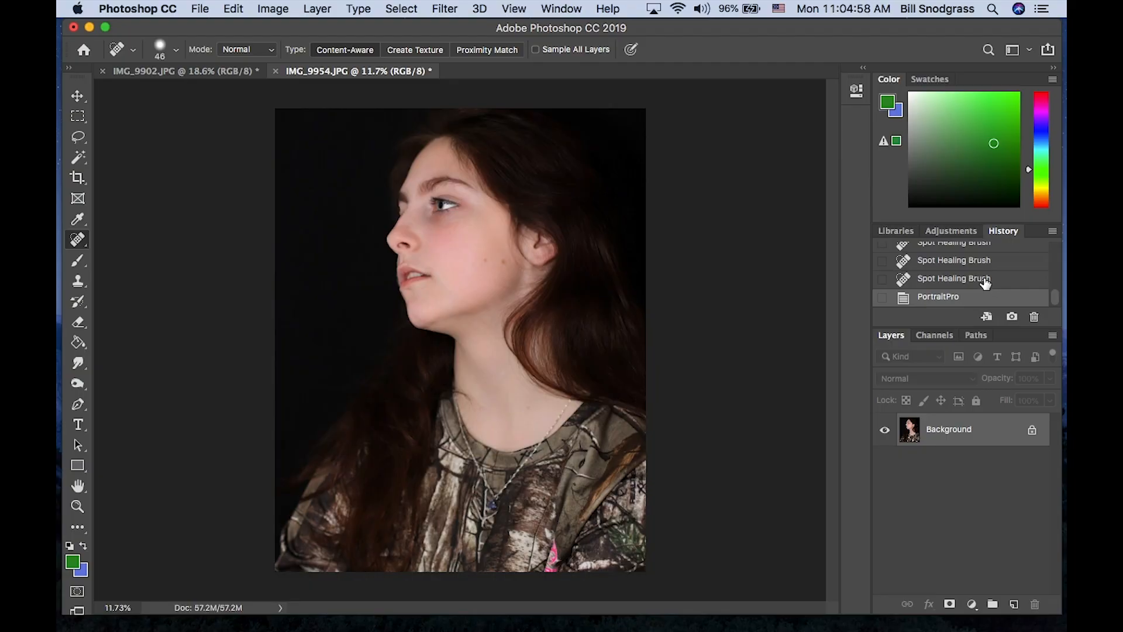
click(971, 279)
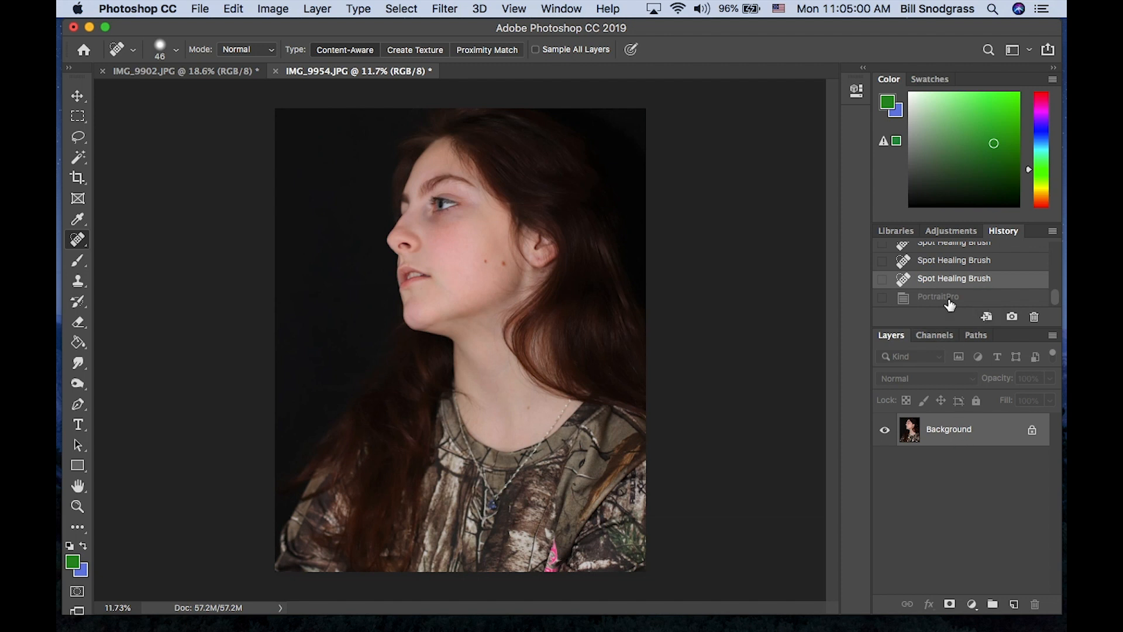
click(948, 304)
click(954, 283)
click(949, 297)
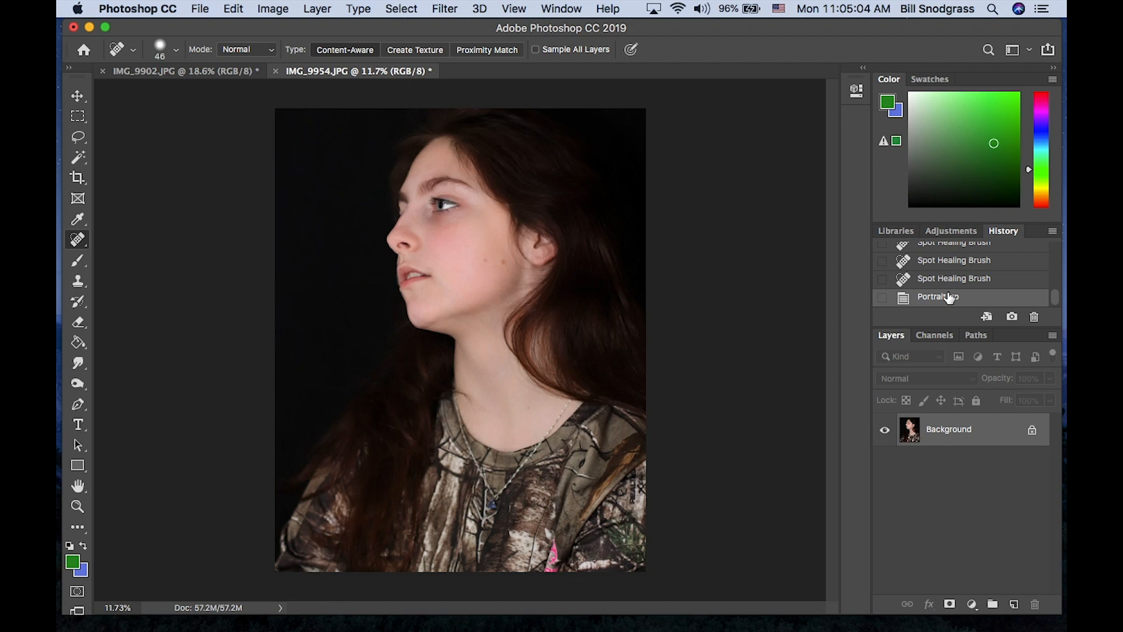